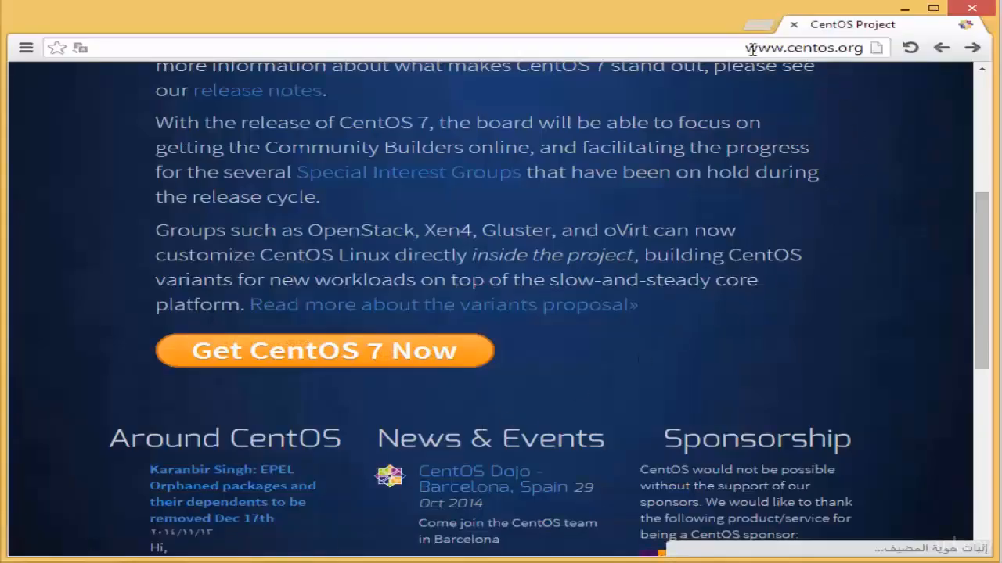
Step: Scroll the centos.org home page and follow 'Get CentOS 7 Now' to the download page
drag(745, 48, 867, 49)
click(727, 50)
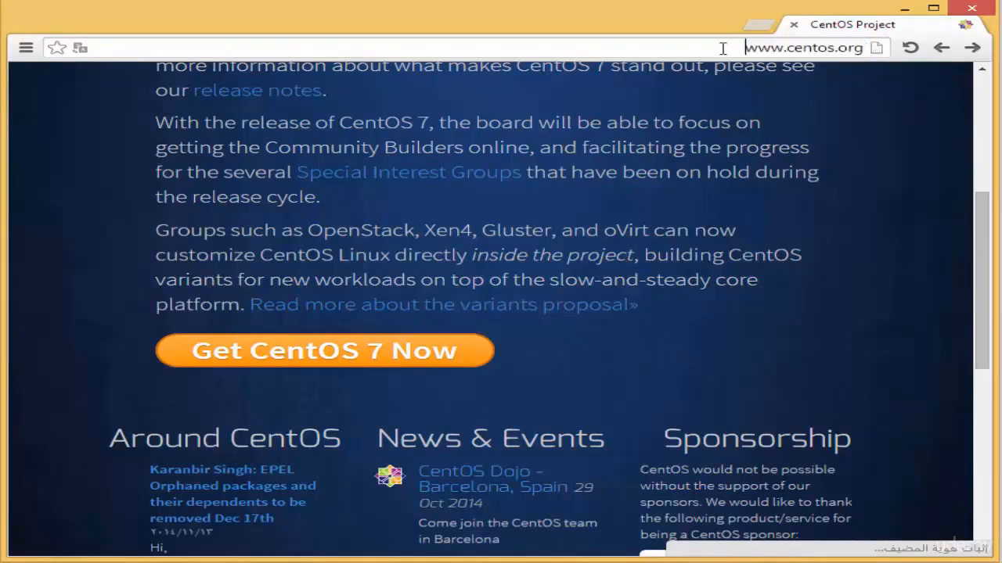
mouse_move(980, 211)
mouse_down()
mouse_move(980, 174)
mouse_move(980, 209)
mouse_up()
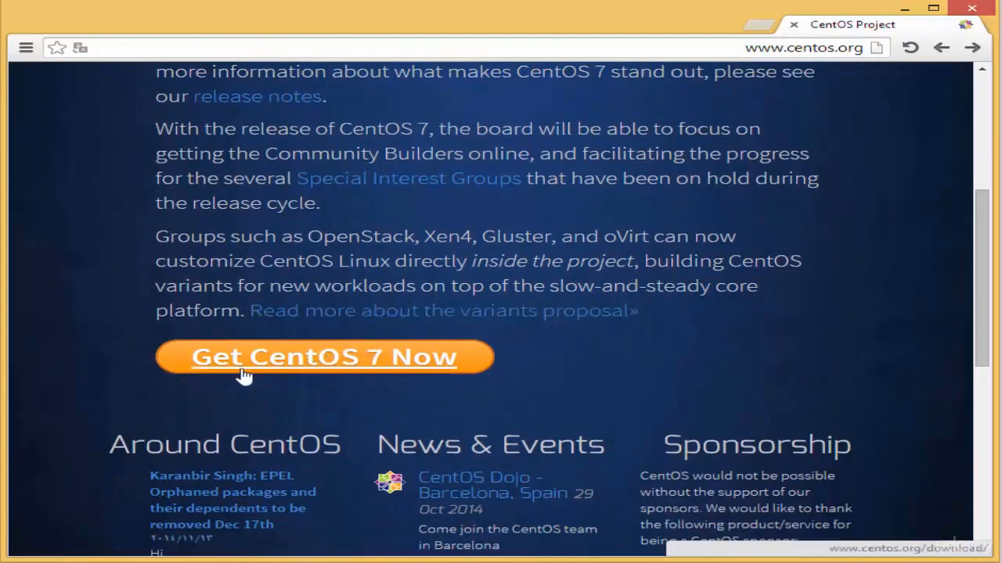
click(347, 365)
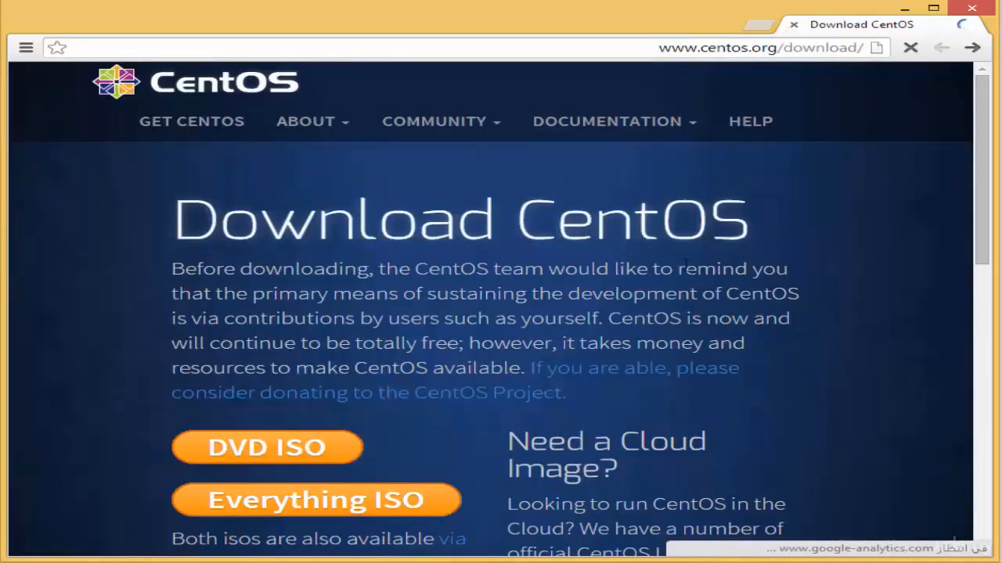
Step: Open the mirror list for the CentOS 7 DVD ISO, then minimize the browser
drag(978, 235, 975, 298)
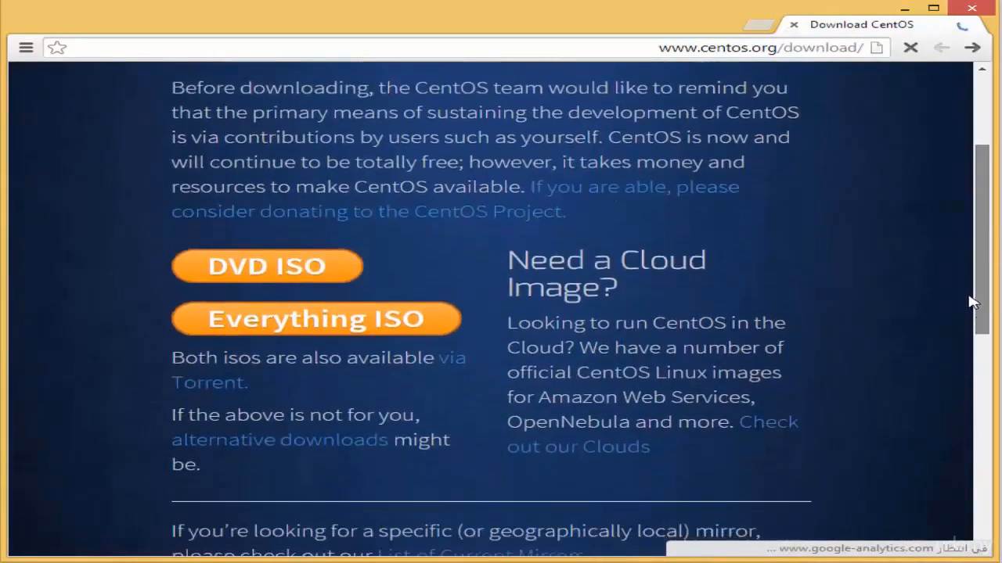
click(270, 272)
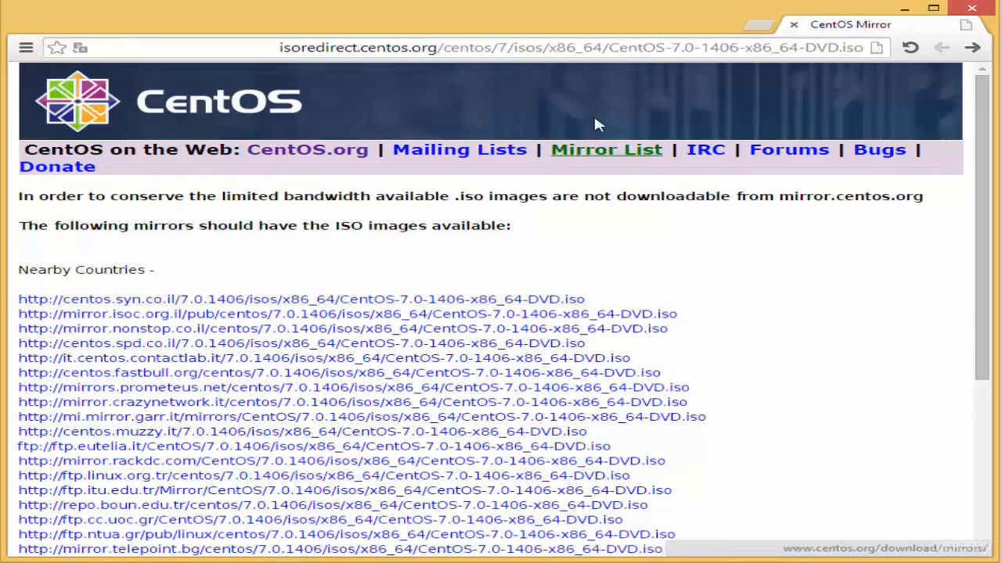
click(902, 9)
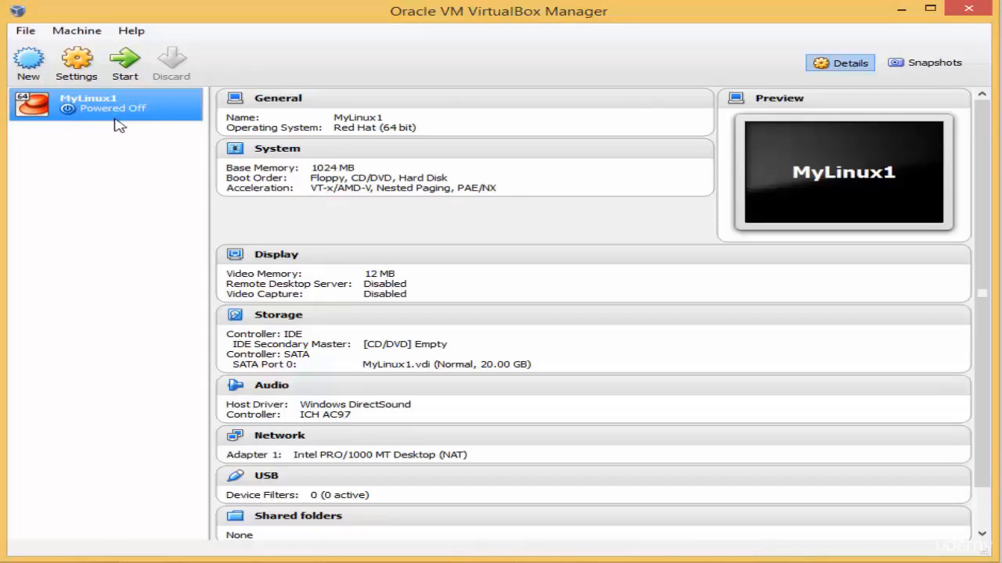
Step: Start the MyLinux1 virtual machine from VirtualBox Manager
click(128, 63)
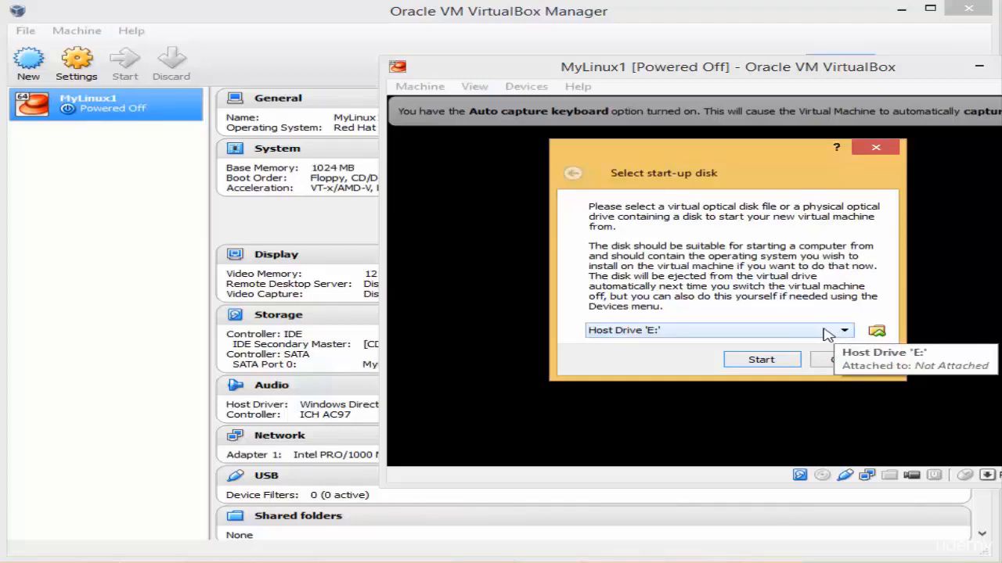
Step: Boot MyLinux1 from Desktop\CENTOS\CentOS-7.0-1406-x86_64-DVD.iso as the start-up disk
click(876, 333)
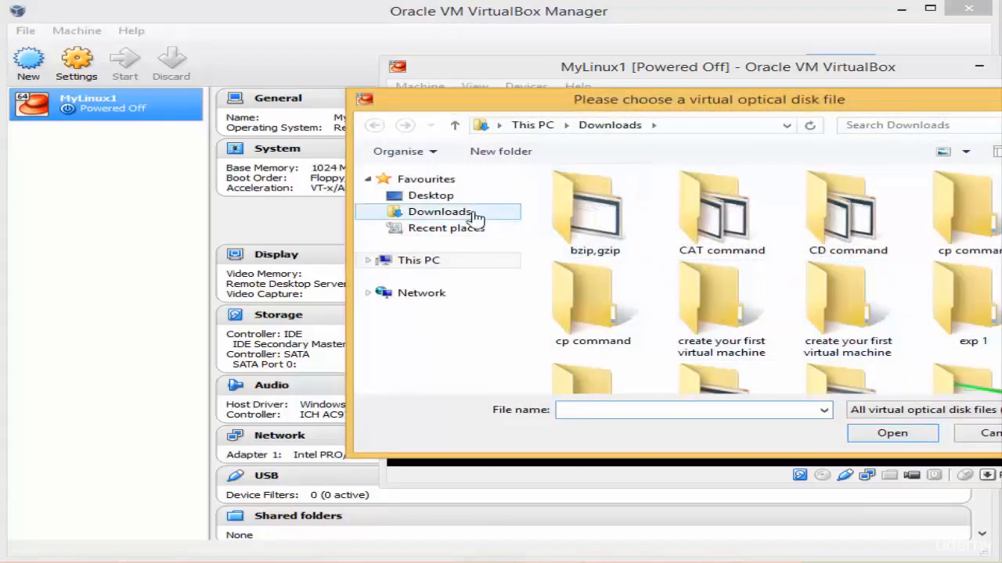
click(445, 201)
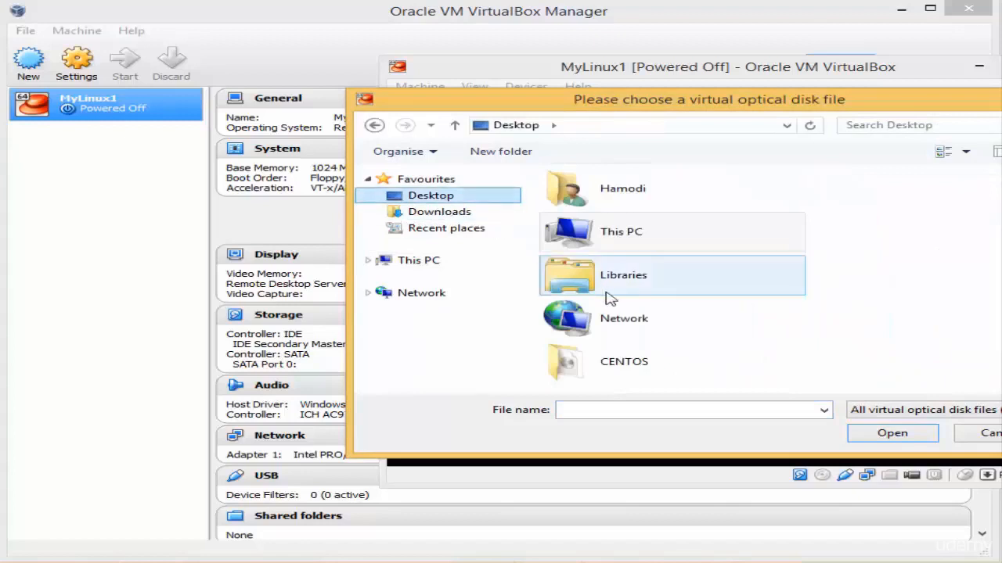
click(634, 366)
double_click(634, 366)
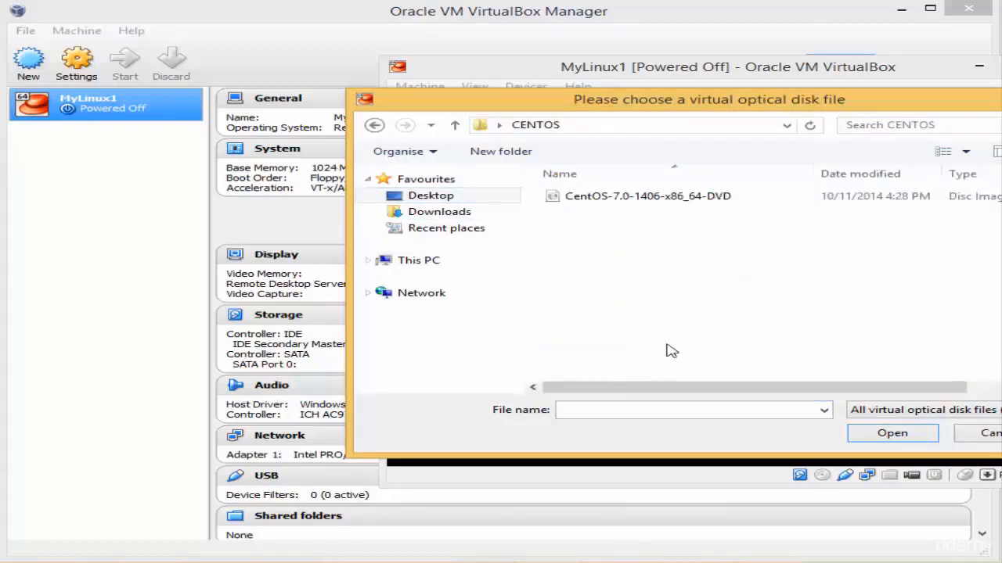
click(617, 202)
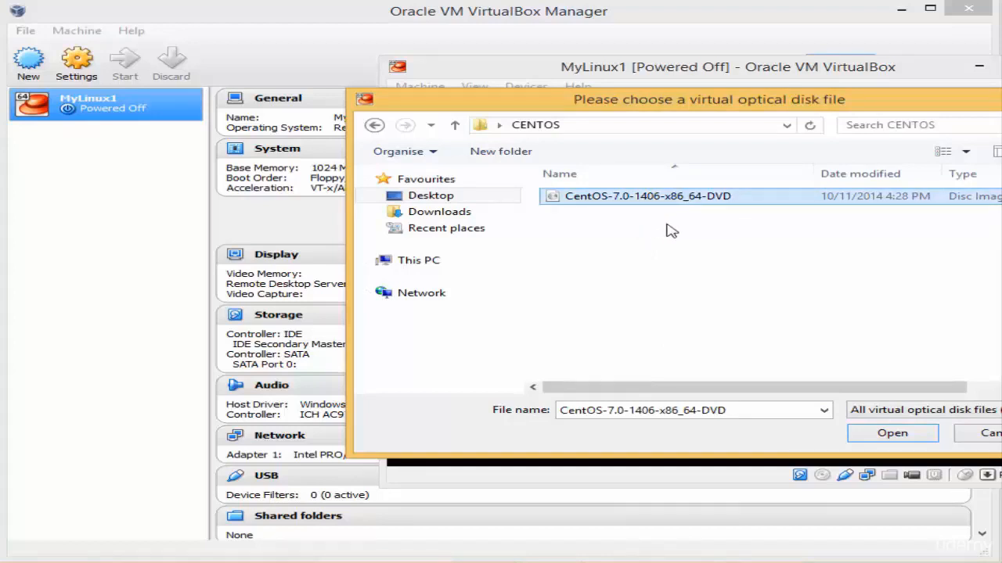
click(877, 436)
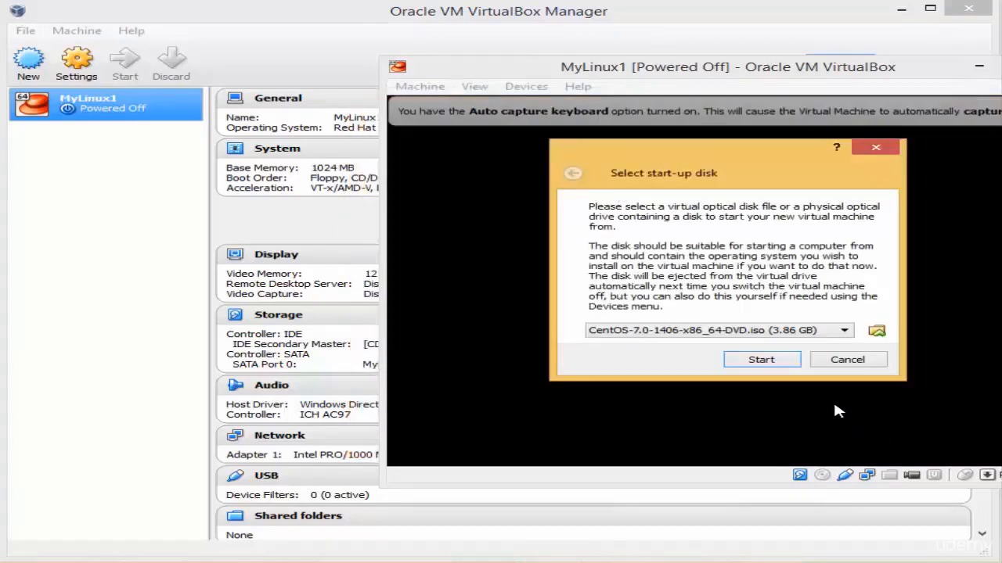
click(761, 360)
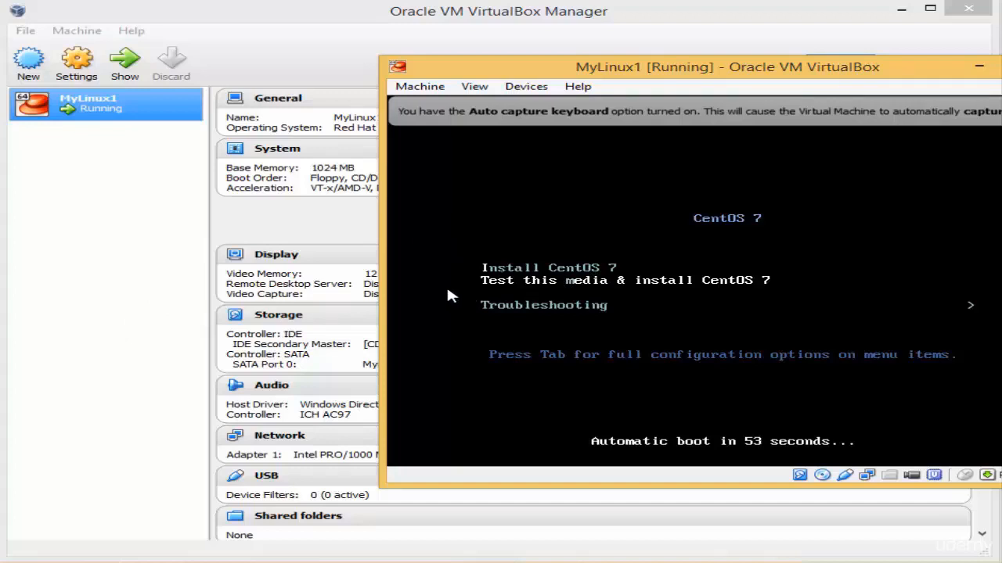
Step: Stop the boot countdown and launch 'Install CentOS 7' from the boot menu
key(Down)
key(Up)
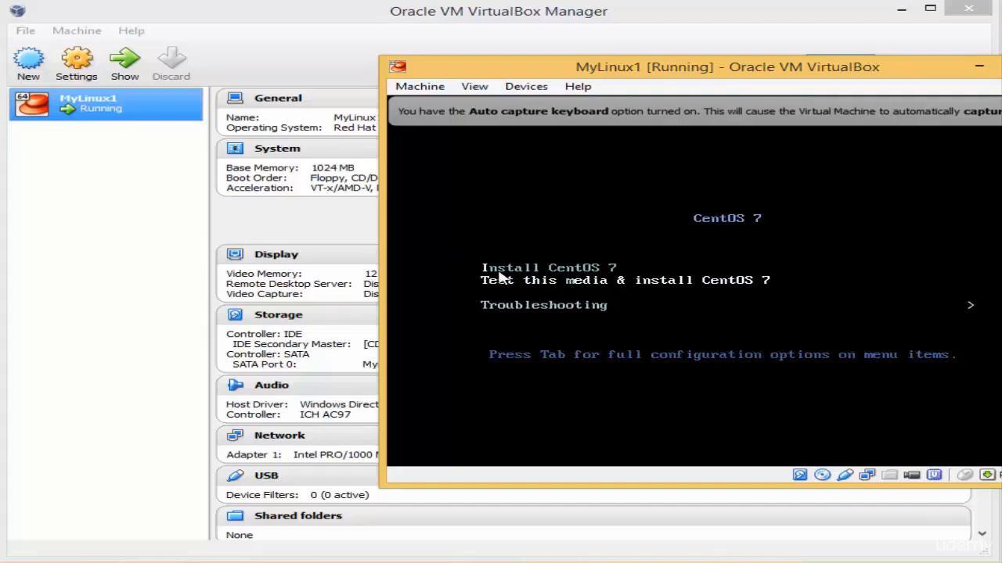
key(Down)
key(Up)
key(Up)
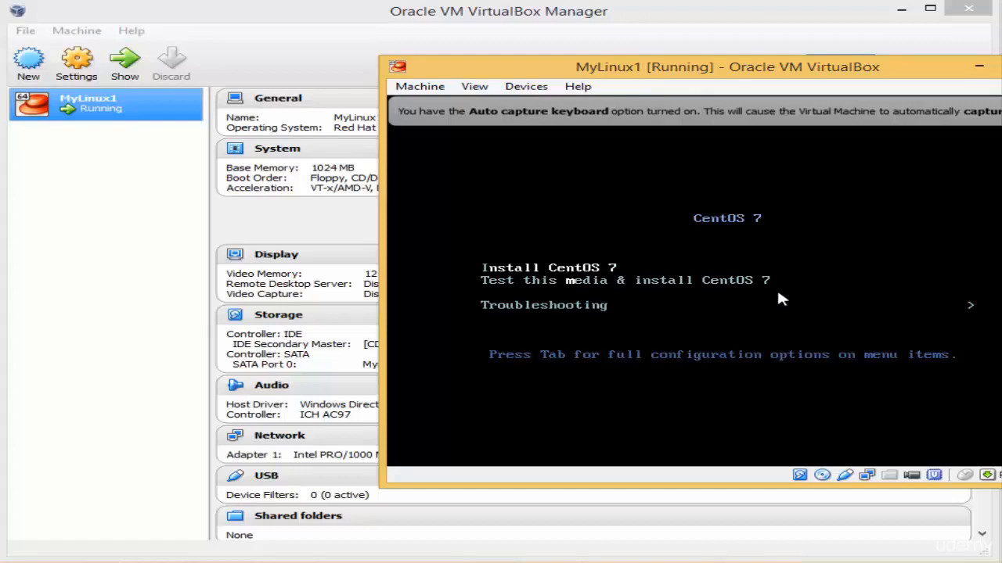
key(Down)
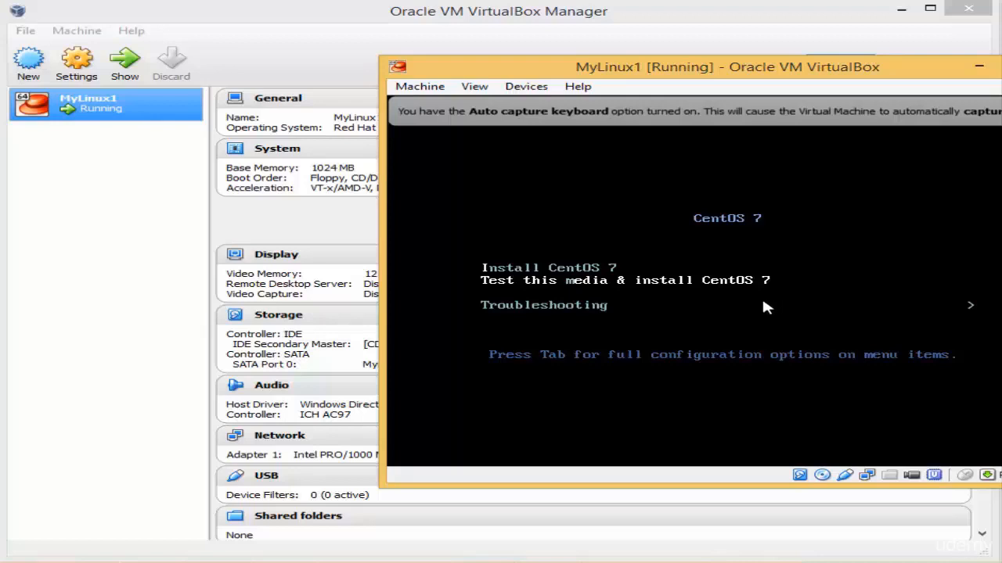
key(Down)
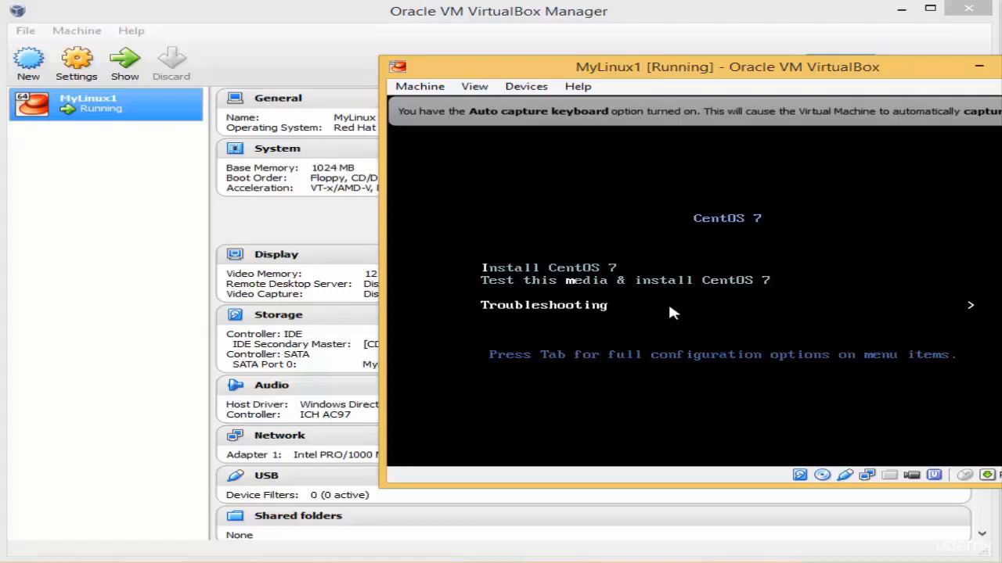
key(Up)
key(Up)
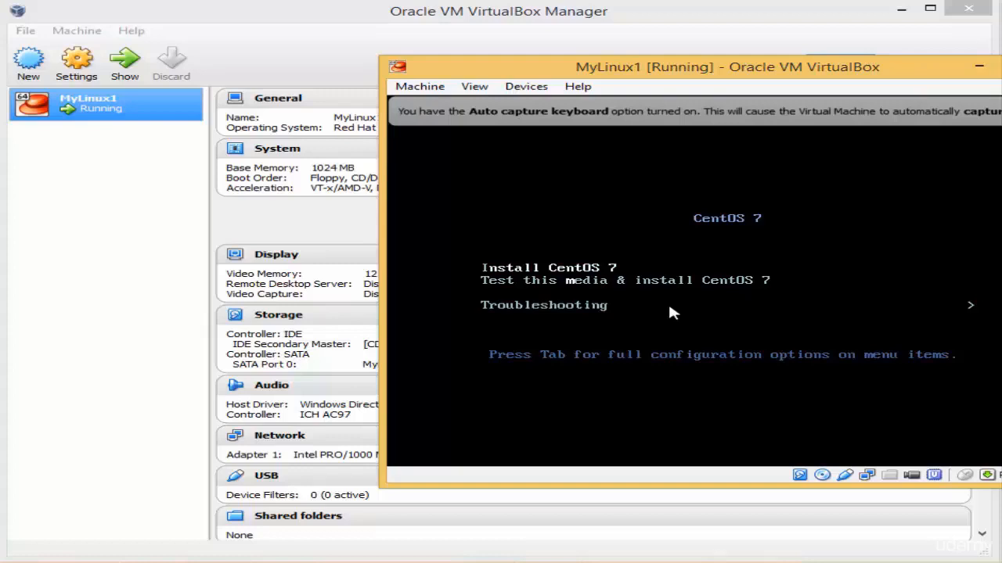
key(Return)
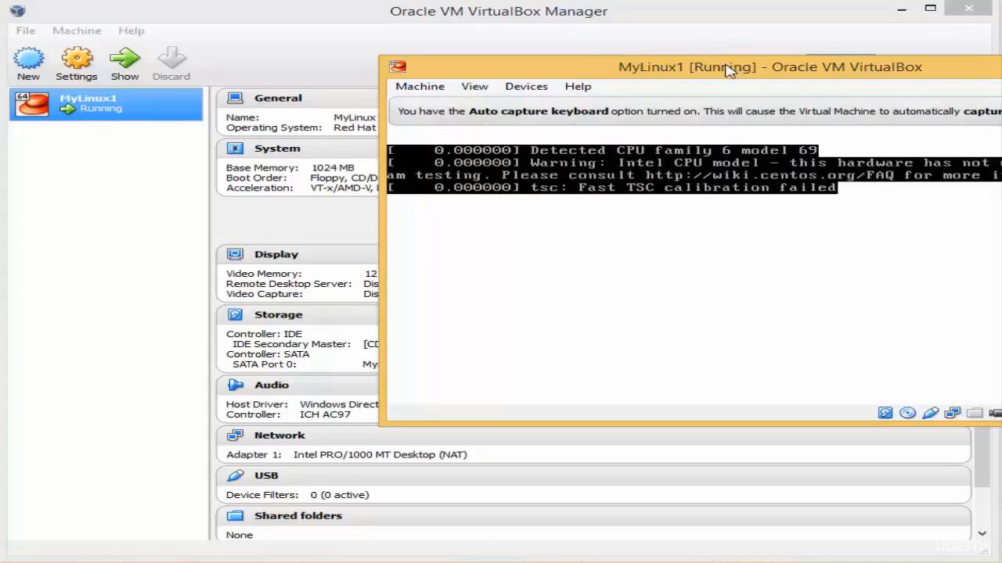
Step: Move the MyLinux1 window left and widen it to fit the screen
drag(728, 69, 421, 60)
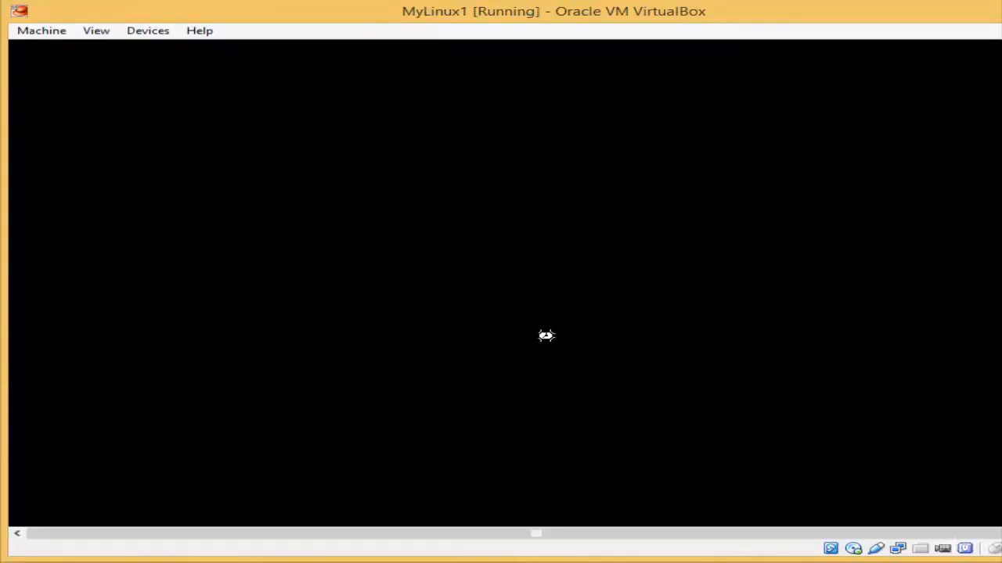
drag(1001, 87, 998, 97)
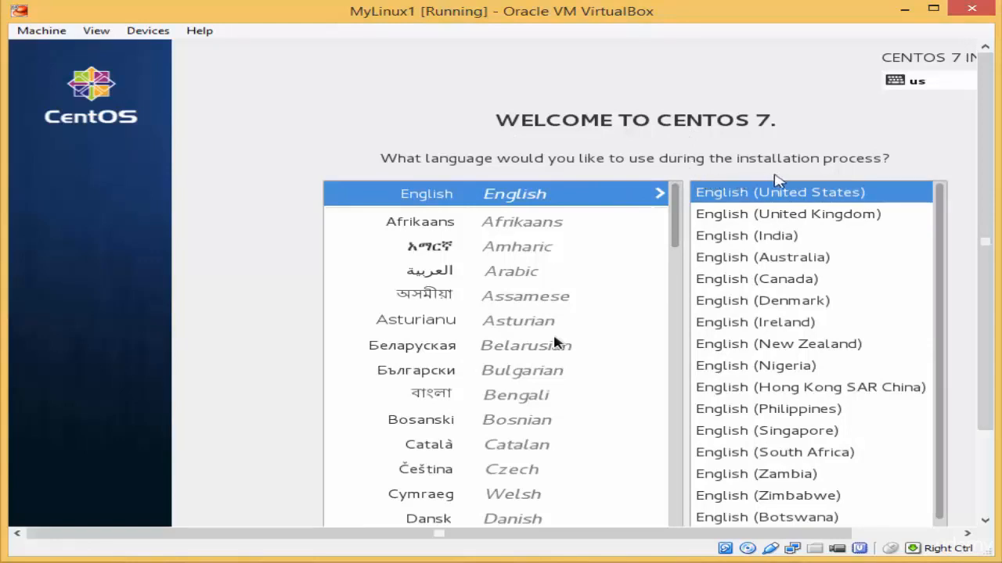
Step: Keep English (United States) selected on the CentOS 7 installer welcome screen
click(1000, 331)
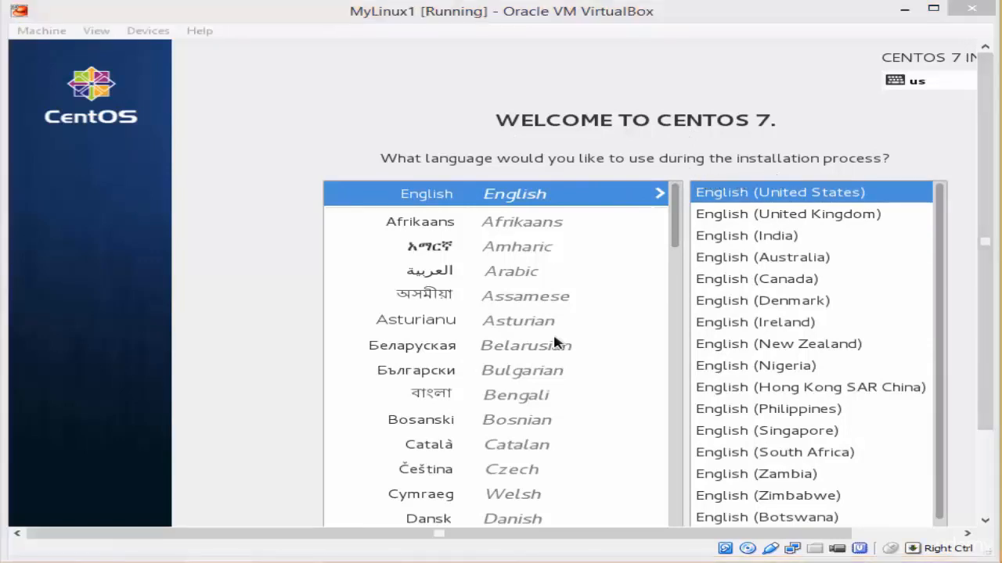
click(272, 194)
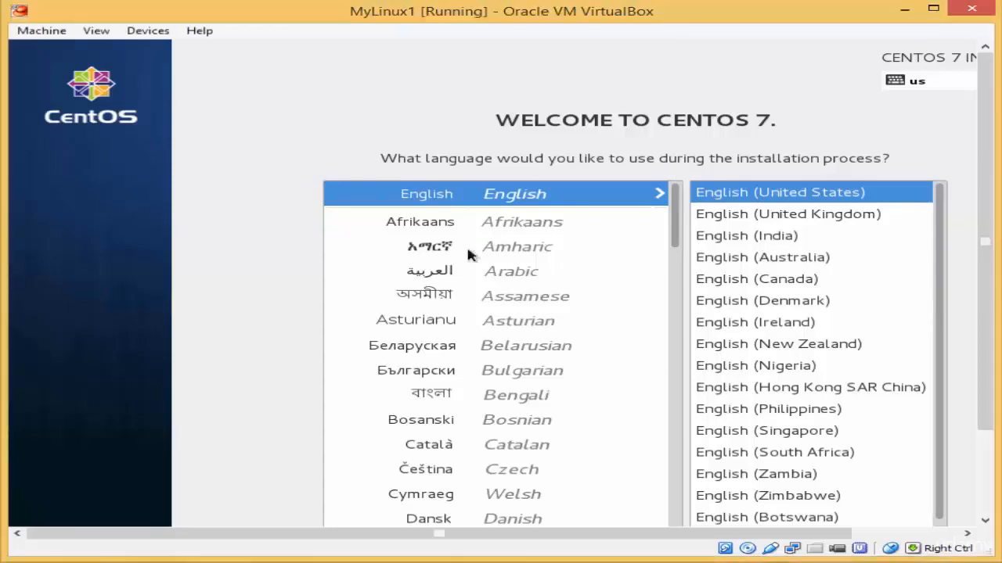
click(519, 201)
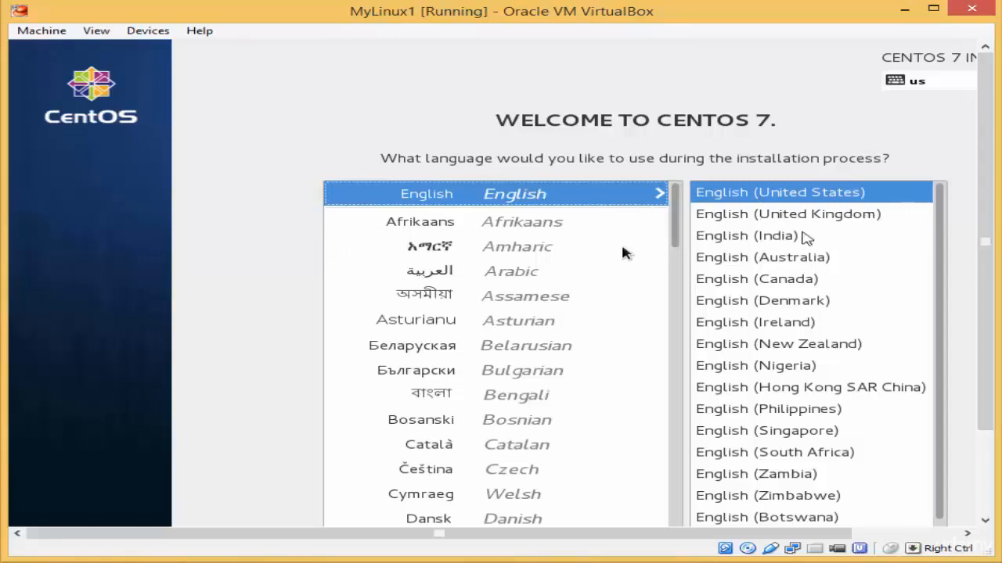
drag(983, 217, 984, 313)
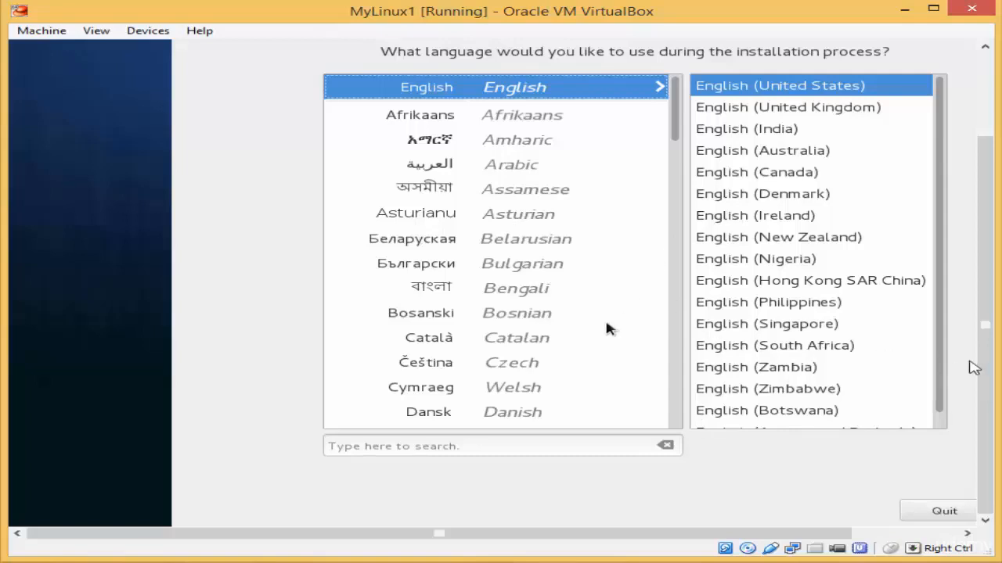
scroll(978, 321, up, 2)
scroll(972, 313, up, 1)
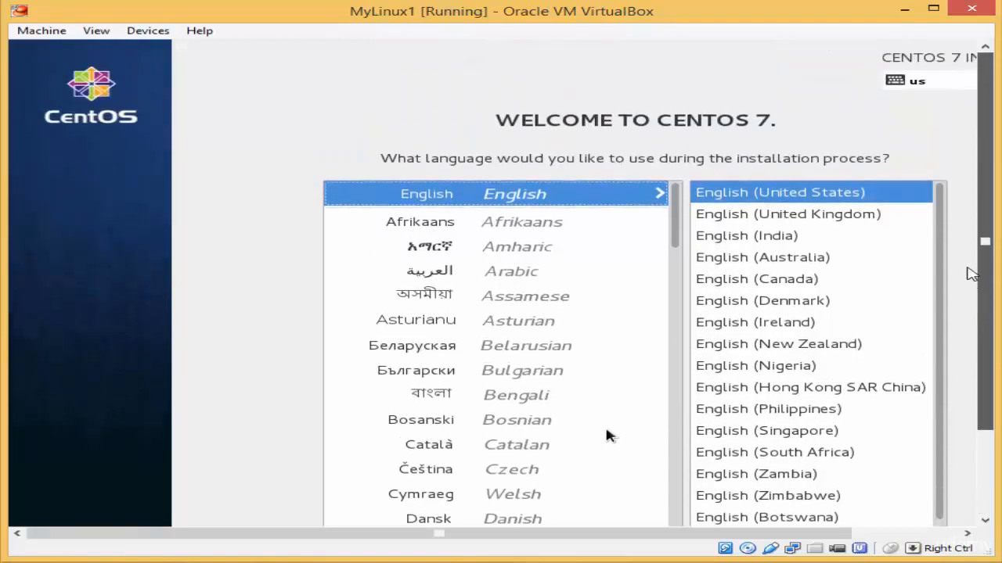
scroll(973, 274, down, 3)
drag(805, 535, 939, 546)
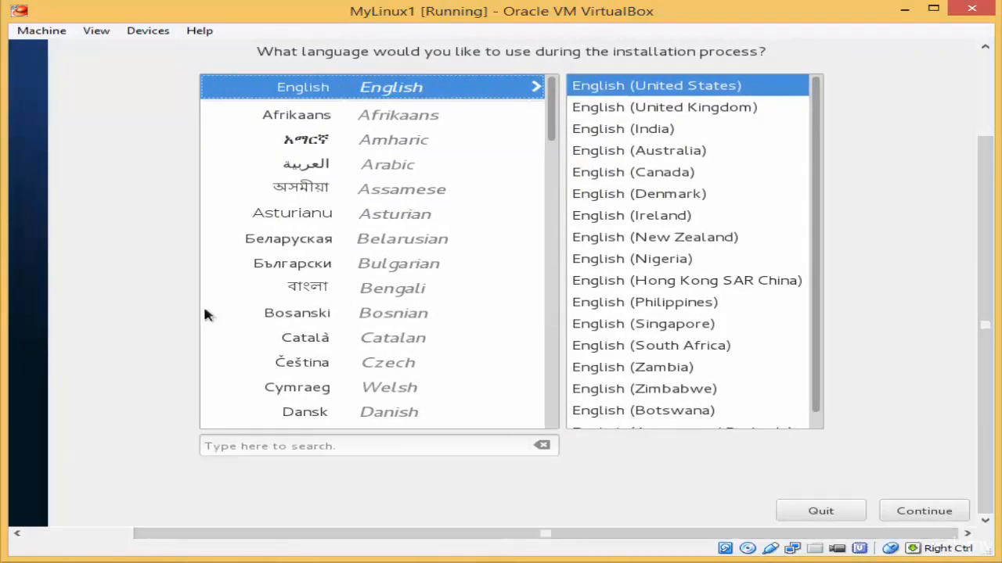
Step: Continue with English and view the top of the Installation Summary
click(924, 513)
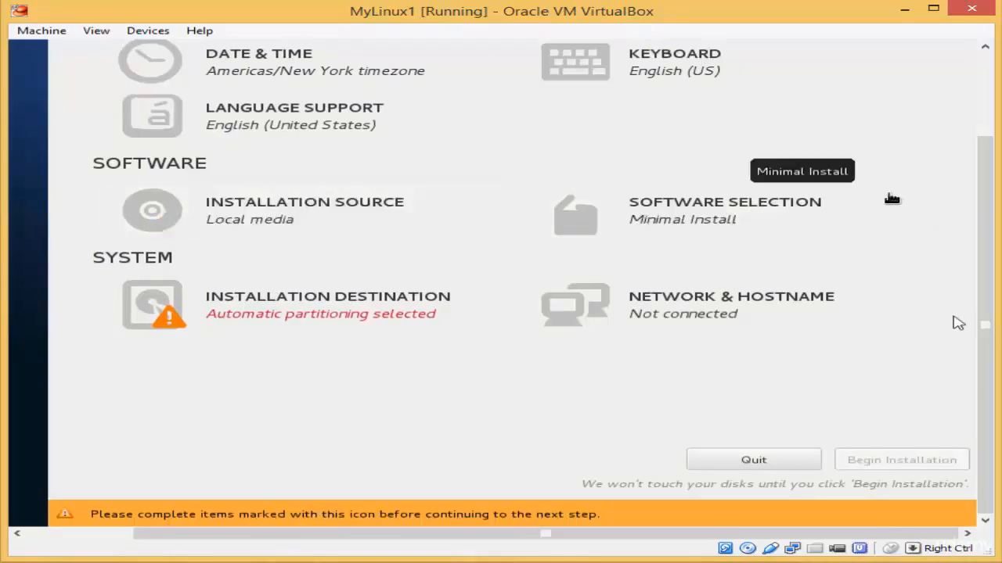
drag(988, 353, 986, 246)
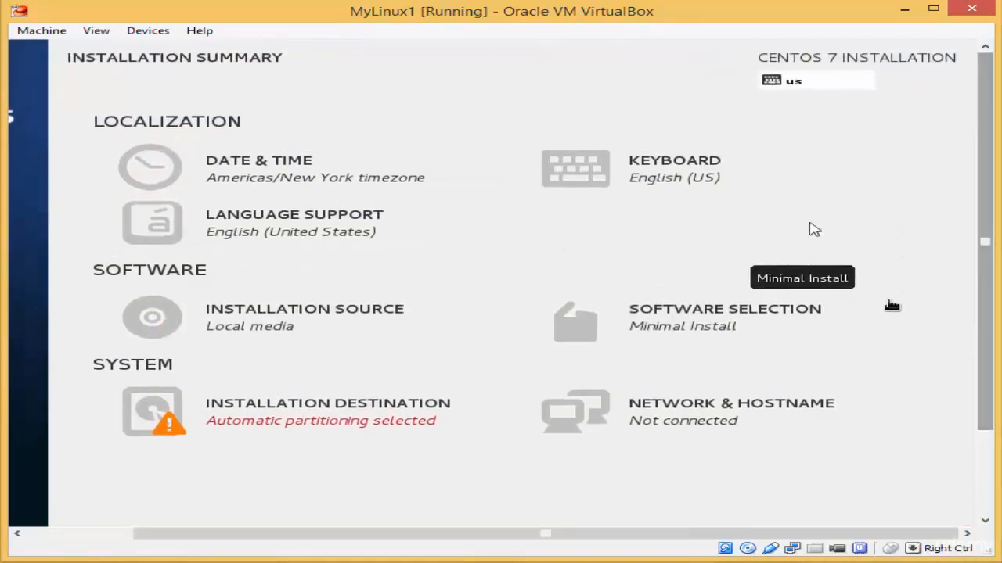
click(227, 173)
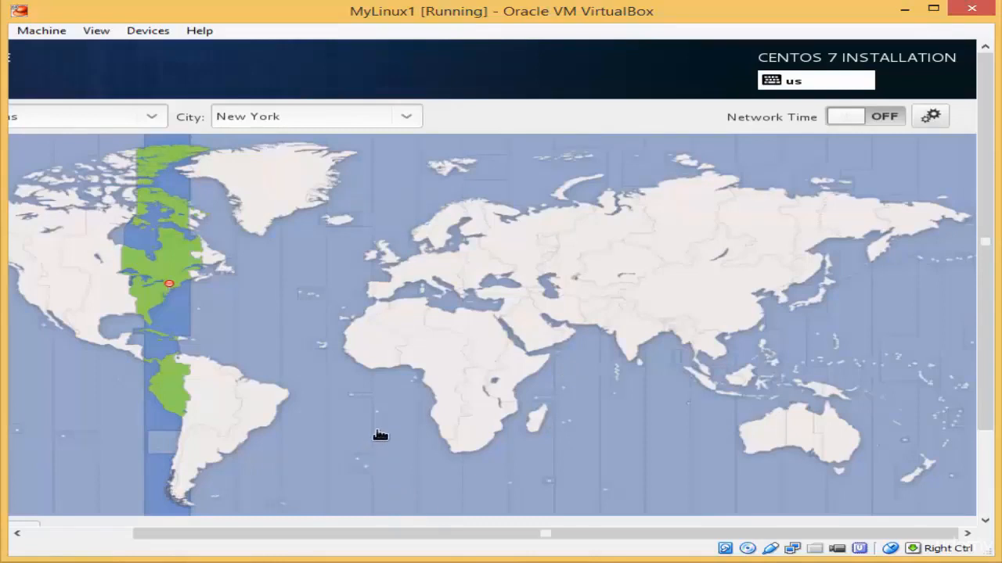
key(Control_R)
drag(572, 542, 438, 546)
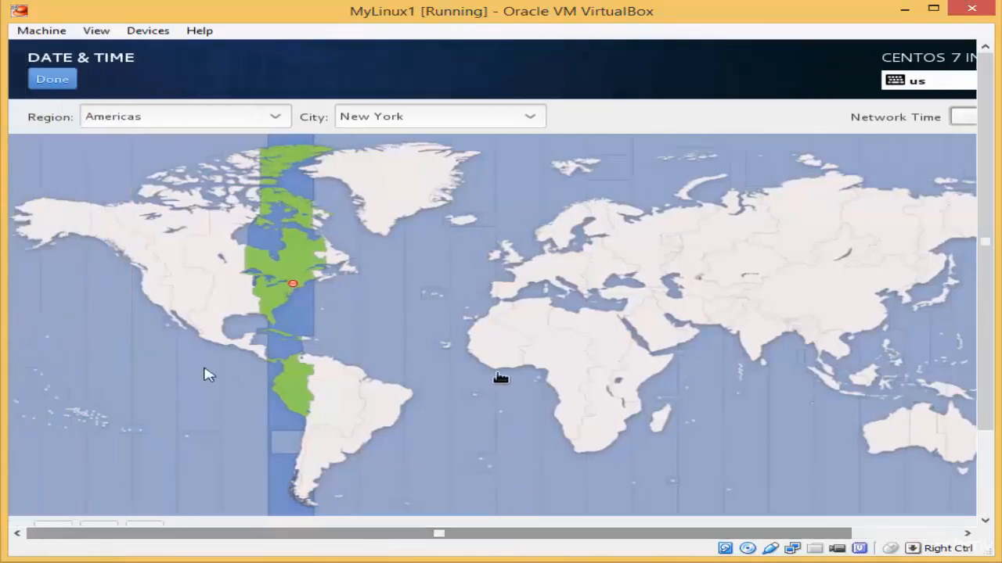
click(278, 119)
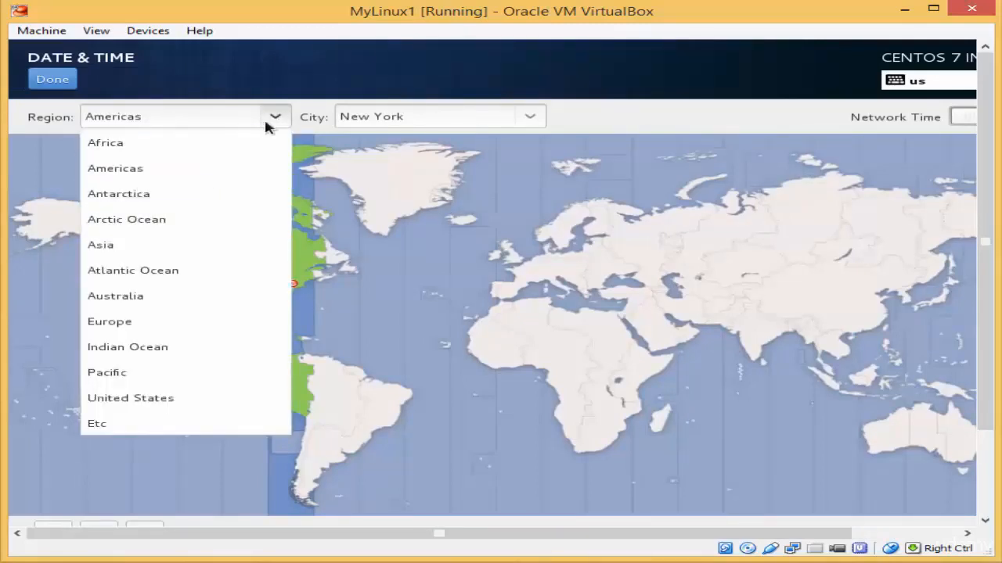
click(536, 116)
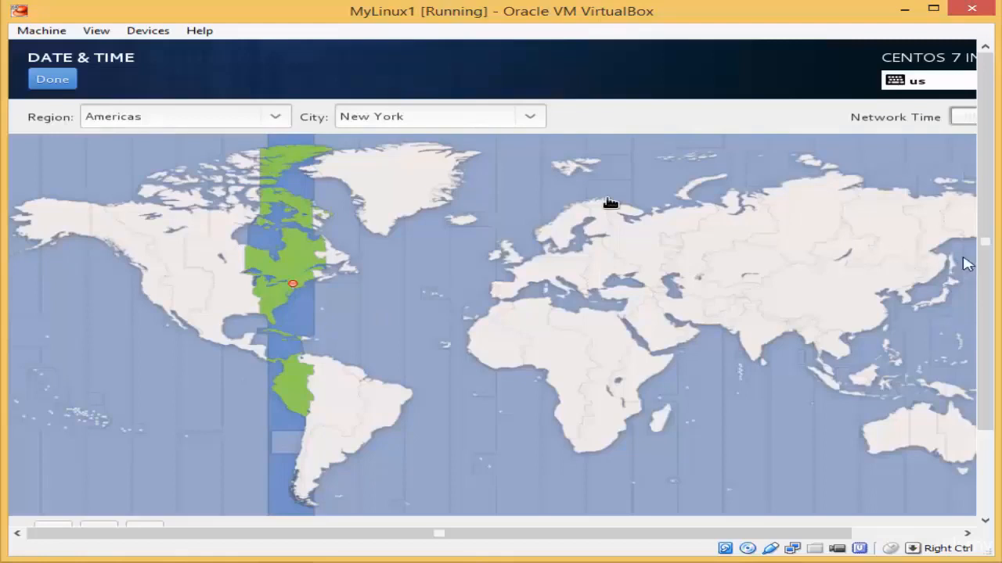
scroll(982, 261, down, 3)
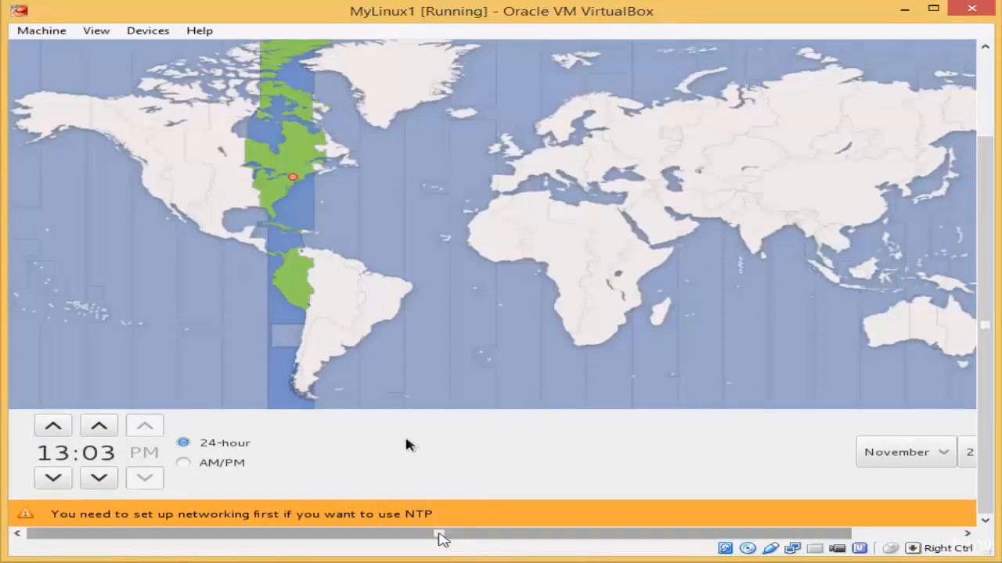
drag(440, 534, 615, 537)
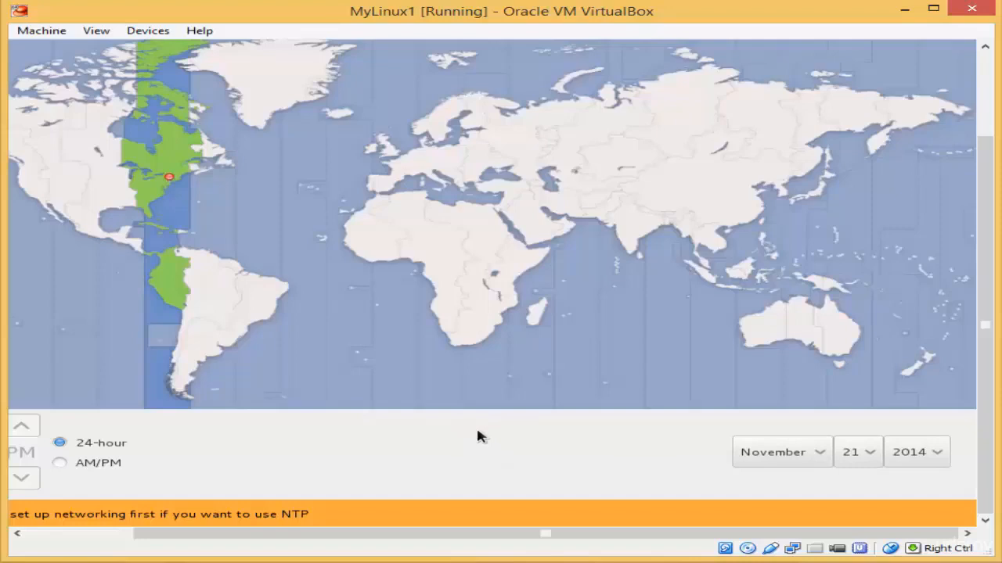
key(Control_R)
click(645, 439)
key(Control_R)
drag(517, 537, 407, 540)
drag(988, 474, 987, 390)
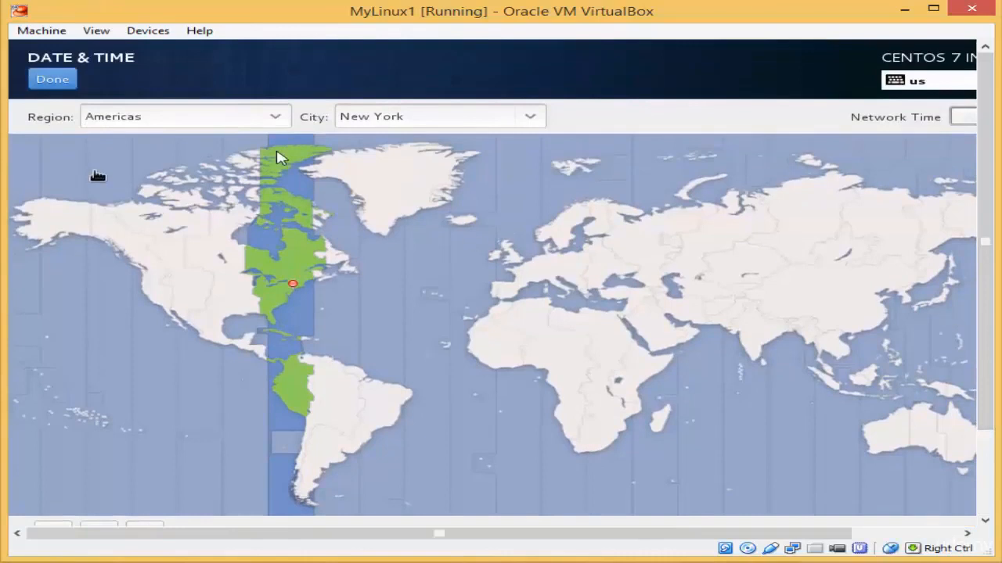
click(52, 81)
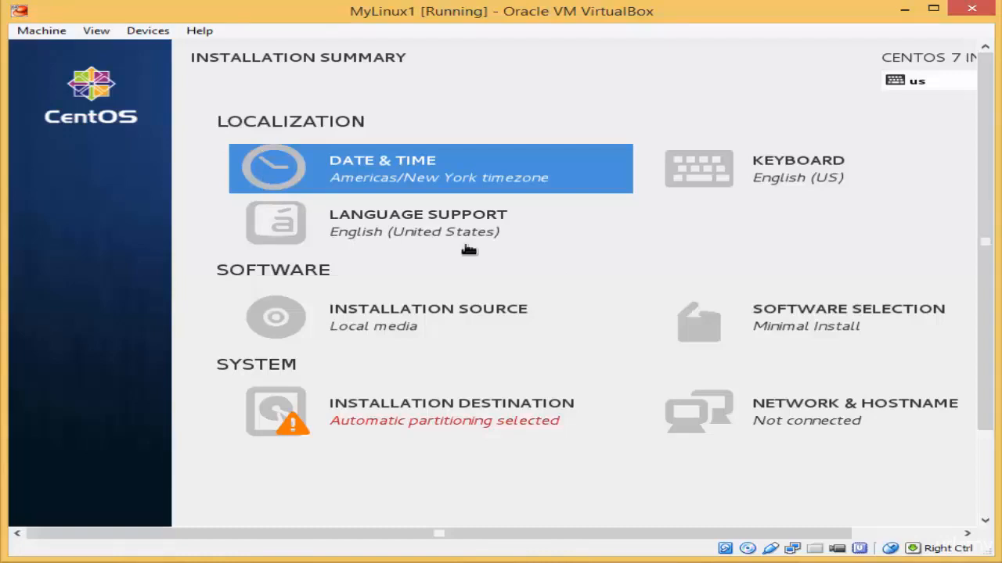
Step: Enable Arabic (Egypt) in Language Support alongside English (United States) and return to the summary
click(351, 230)
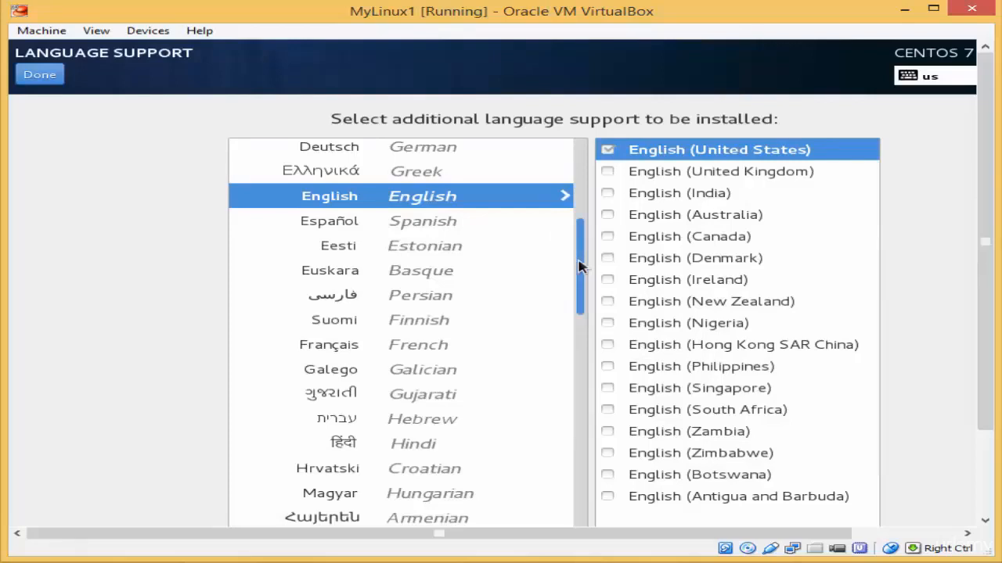
drag(579, 267, 580, 185)
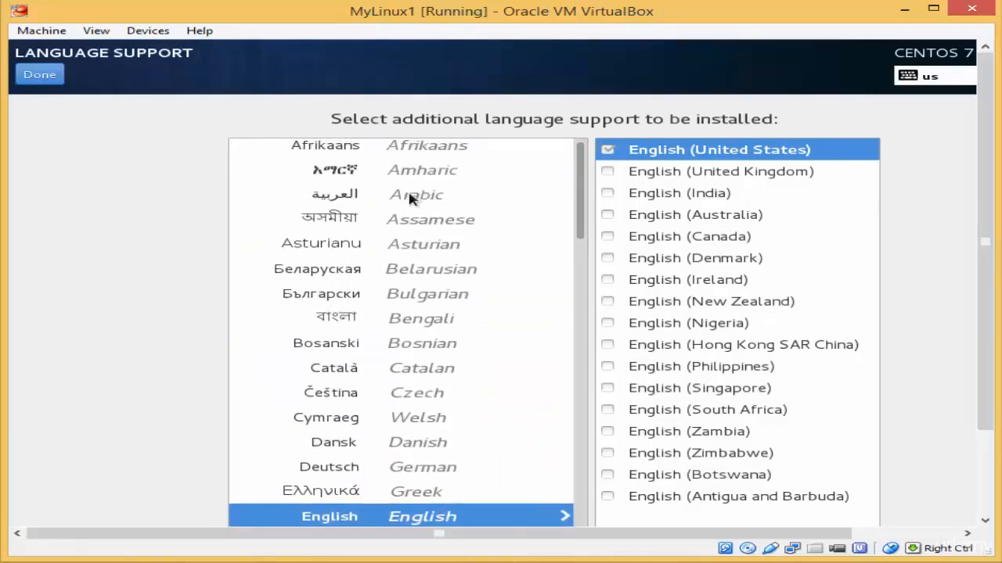
click(379, 196)
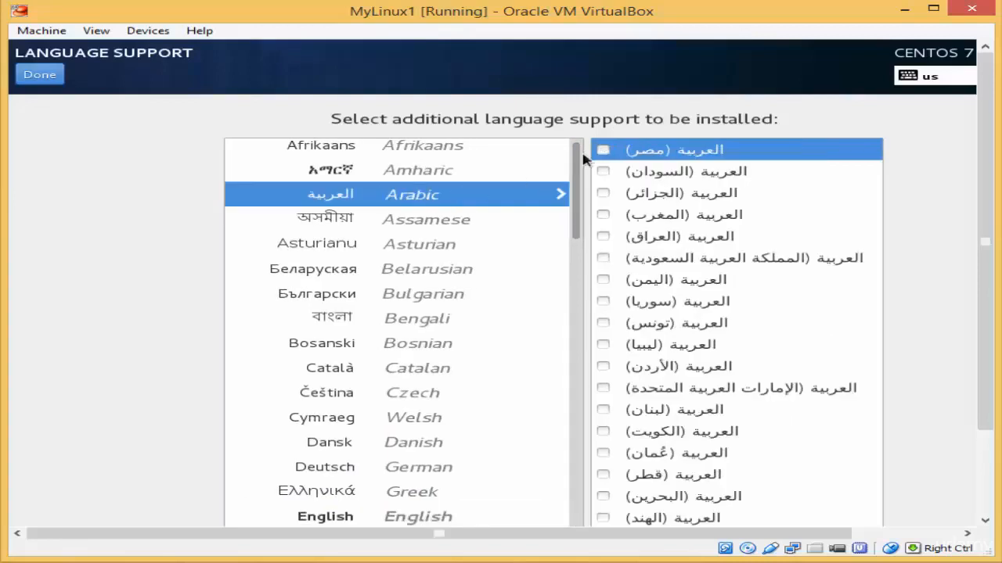
click(603, 151)
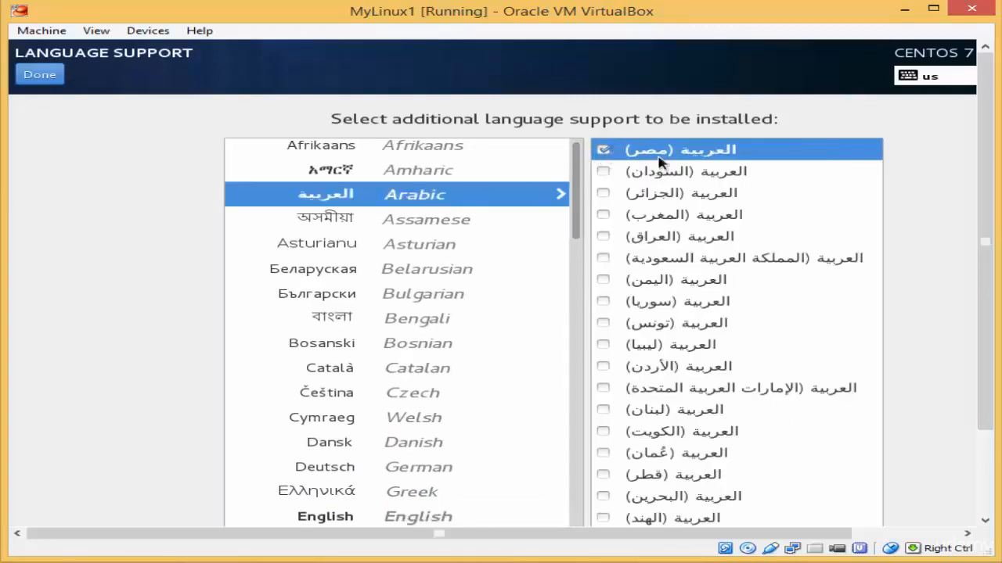
drag(988, 222, 987, 304)
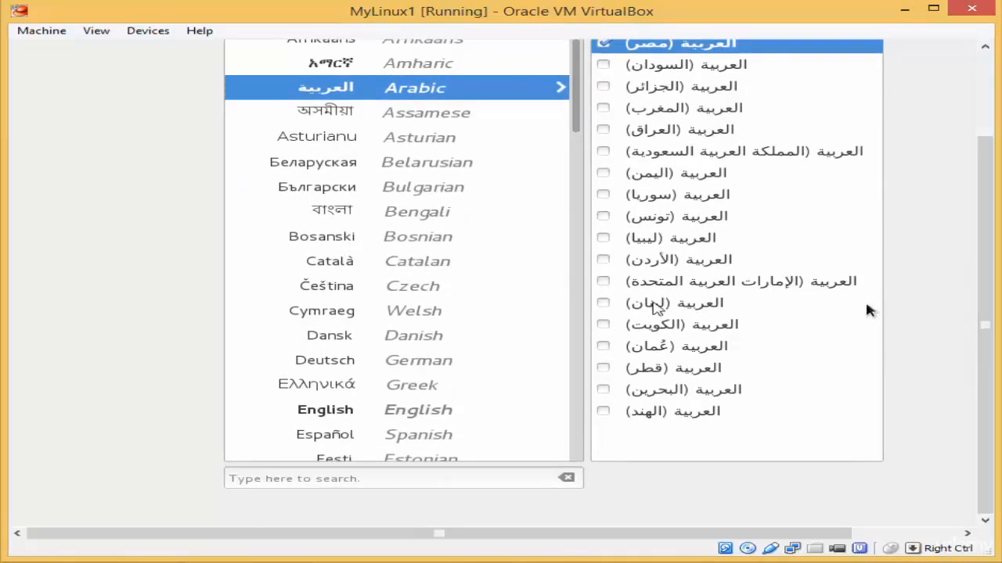
drag(982, 378, 964, 239)
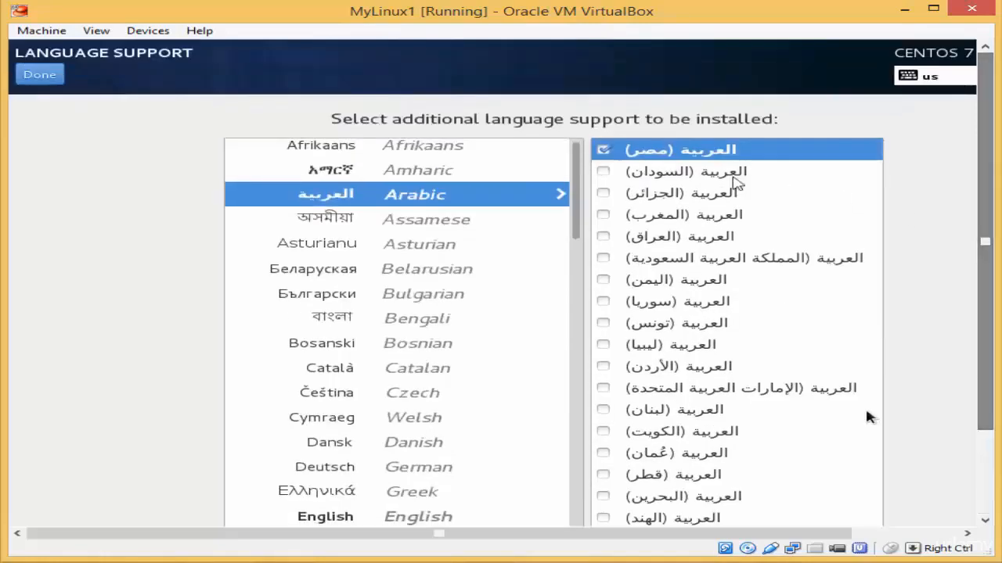
click(448, 166)
click(31, 75)
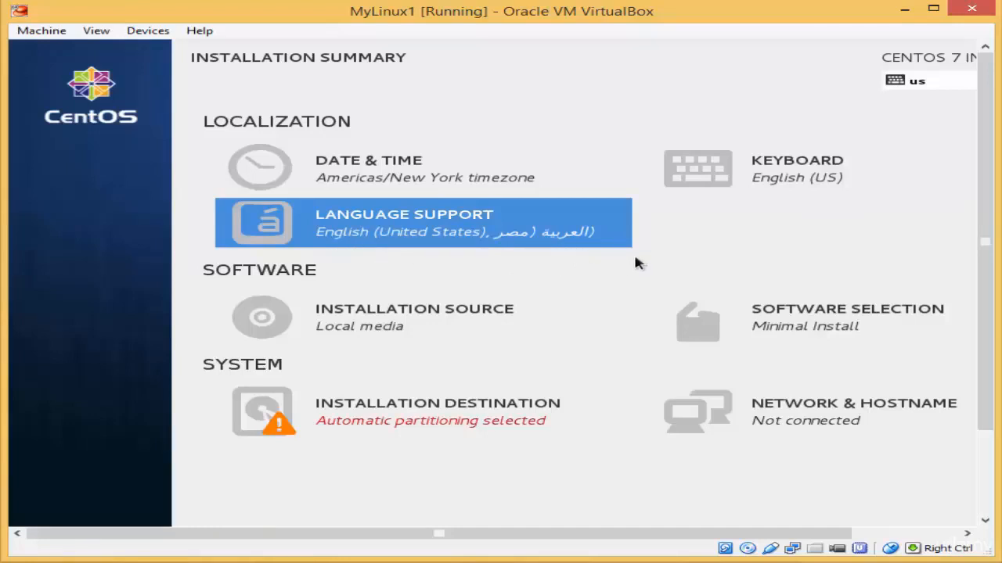
click(781, 167)
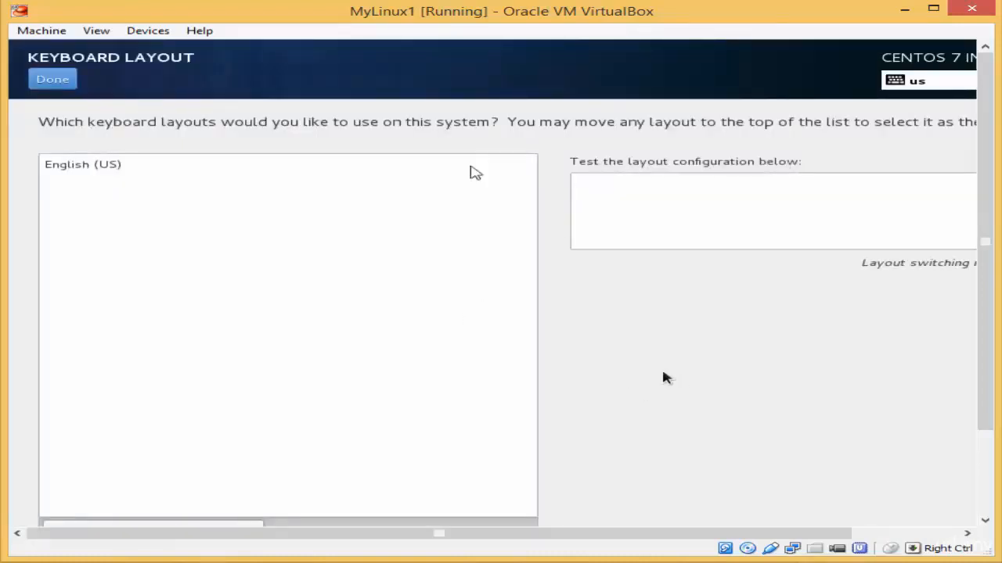
Step: Add the plain Arabic keyboard layout beneath English (US)
drag(986, 217, 971, 284)
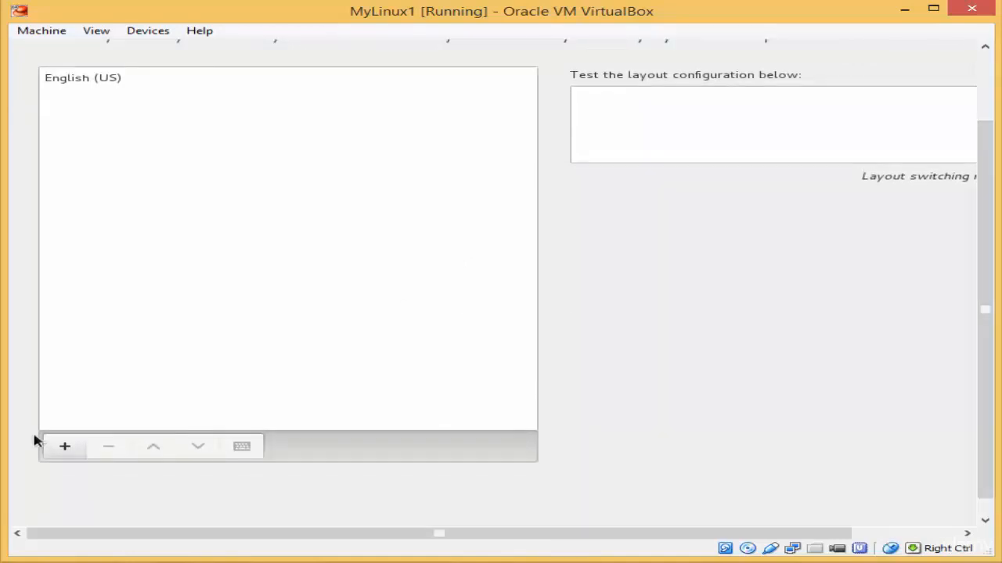
click(62, 449)
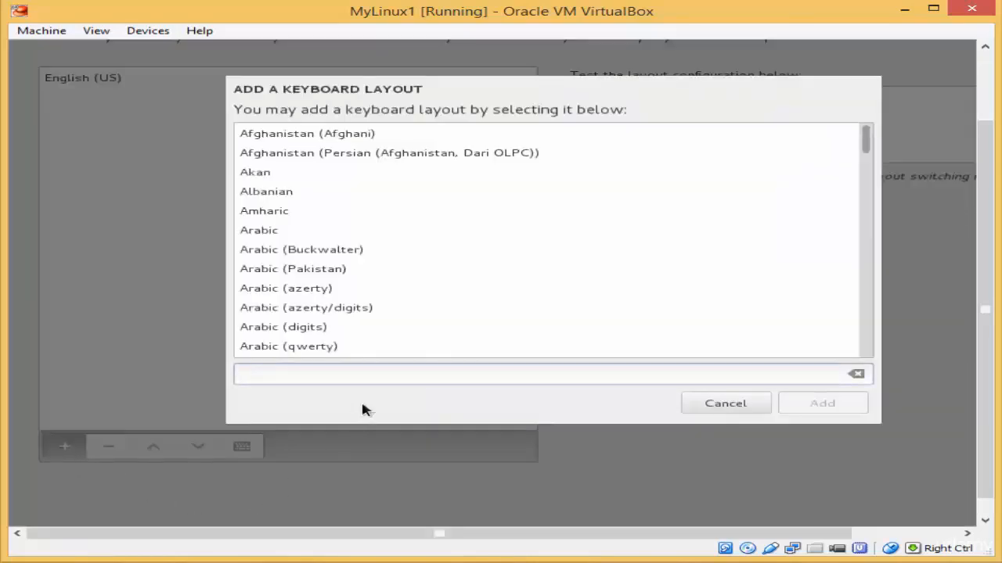
click(306, 250)
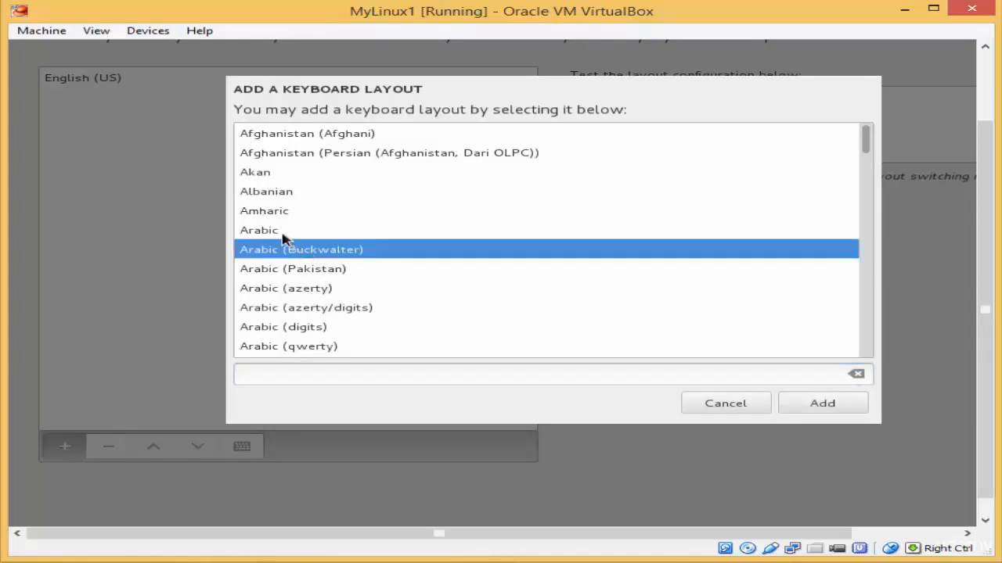
click(278, 234)
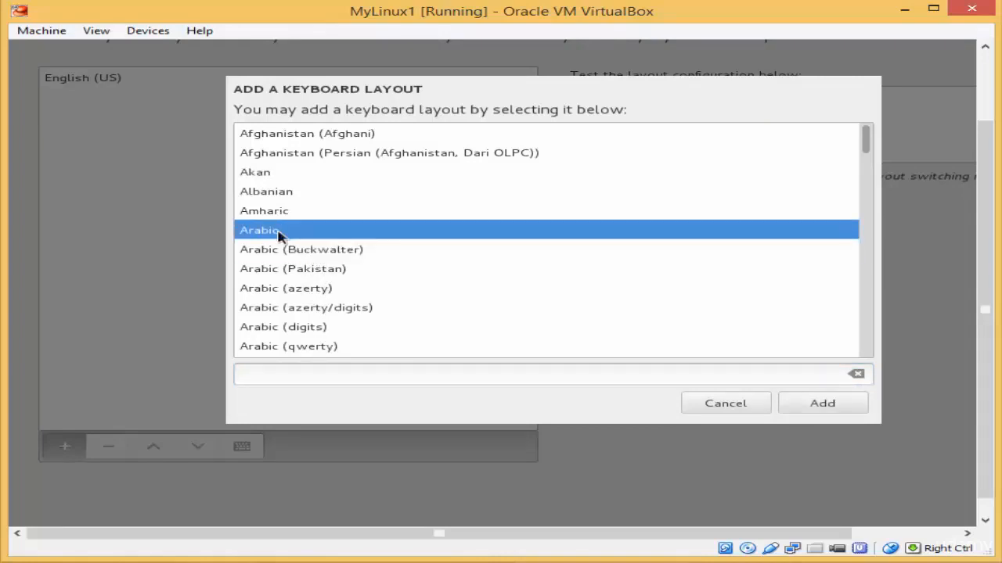
click(831, 404)
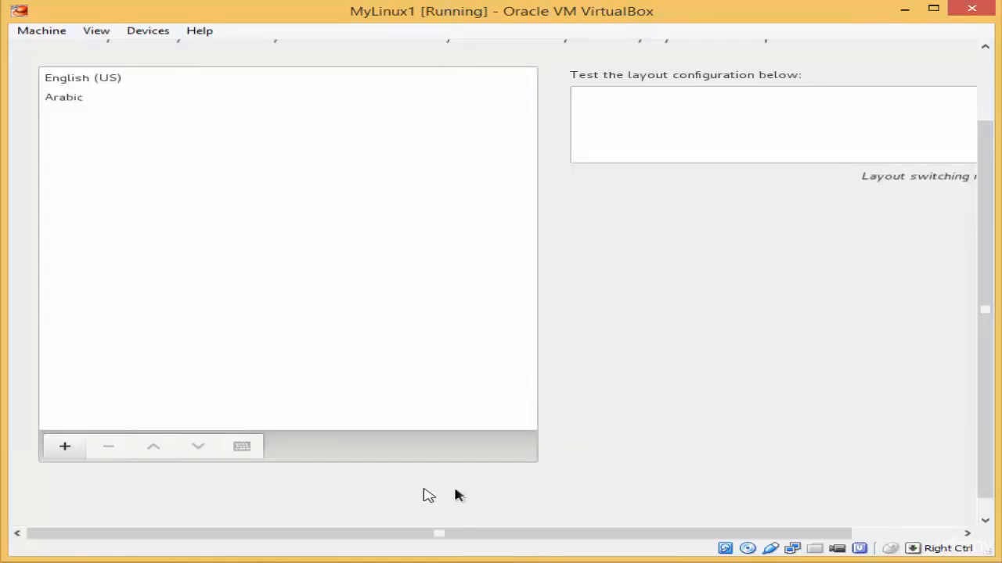
drag(438, 535, 548, 535)
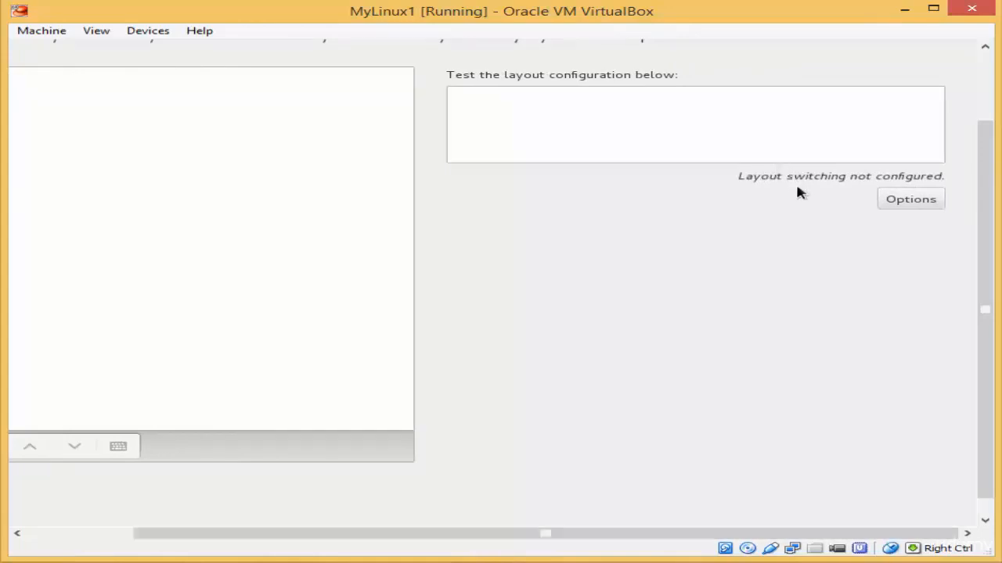
Step: Set Alt+Shift as the combination for switching keyboard layouts, replacing 'not configured'
click(897, 205)
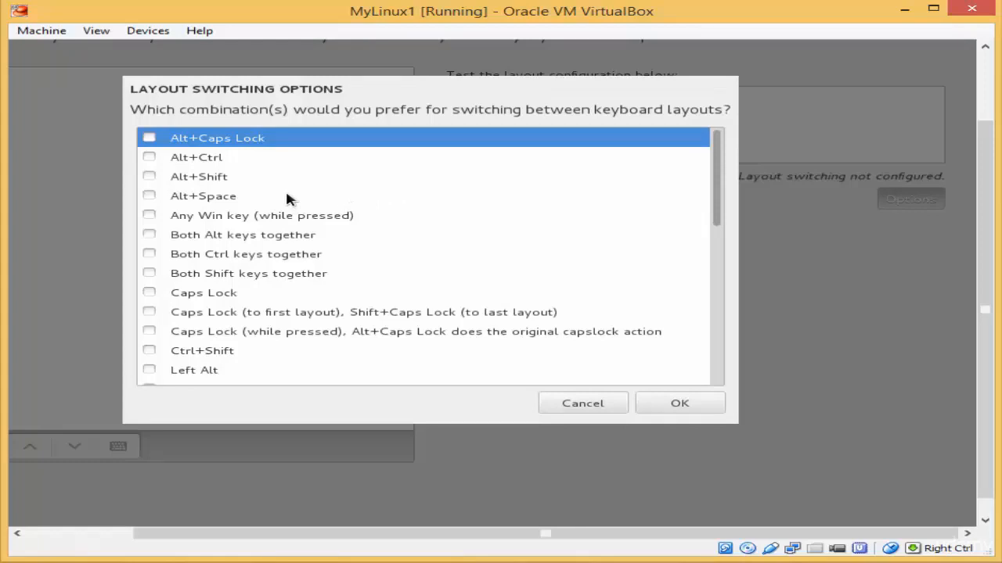
click(149, 177)
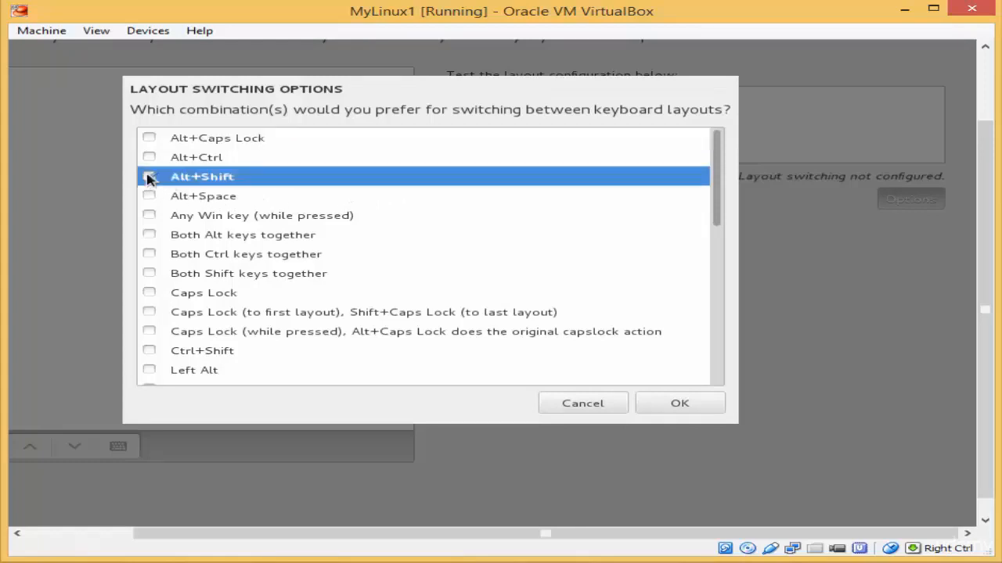
click(677, 403)
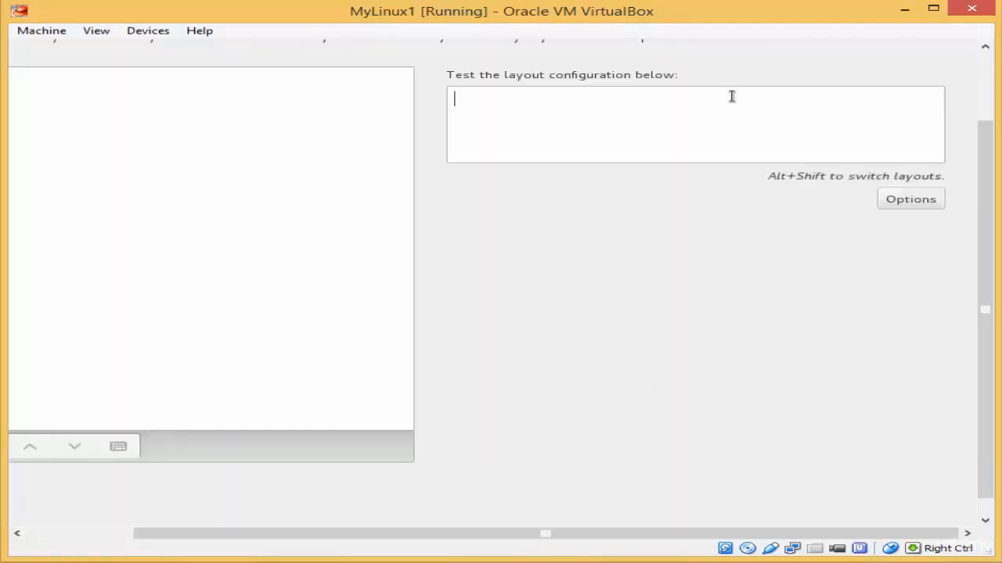
Step: Test the layouts by typing 'how are you' in English and 'اهلا' in Arabic, then erase it
text(fkok)
key(BackSpace)
key(BackSpace)
key(BackSpace)
key(BackSpace)
text(how are y)
text(ou)
text(ää)
text(هت)
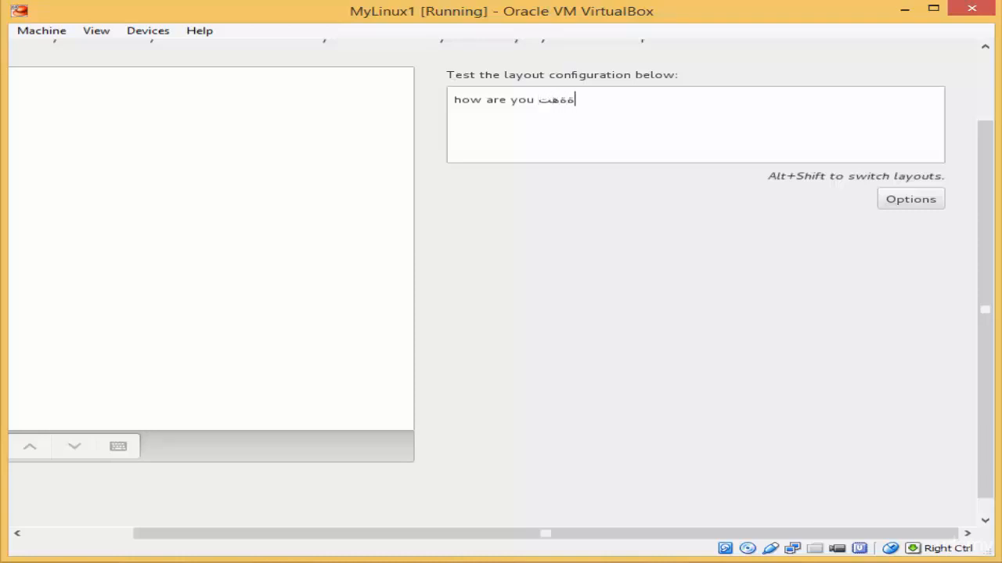
key(BackSpace)
key(BackSpace)
key(BackSpace)
key(BackSpace)
text(اهلا)
key(BackSpace)
key(BackSpace)
key(BackSpace)
key(BackSpace)
key(BackSpace)
key(BackSpace)
key(BackSpace)
key(BackSpace)
key(BackSpace)
key(BackSpace)
key(BackSpace)
key(BackSpace)
key(BackSpace)
key(BackSpace)
key(BackSpace)
key(BackSpace)
key(BackSpace)
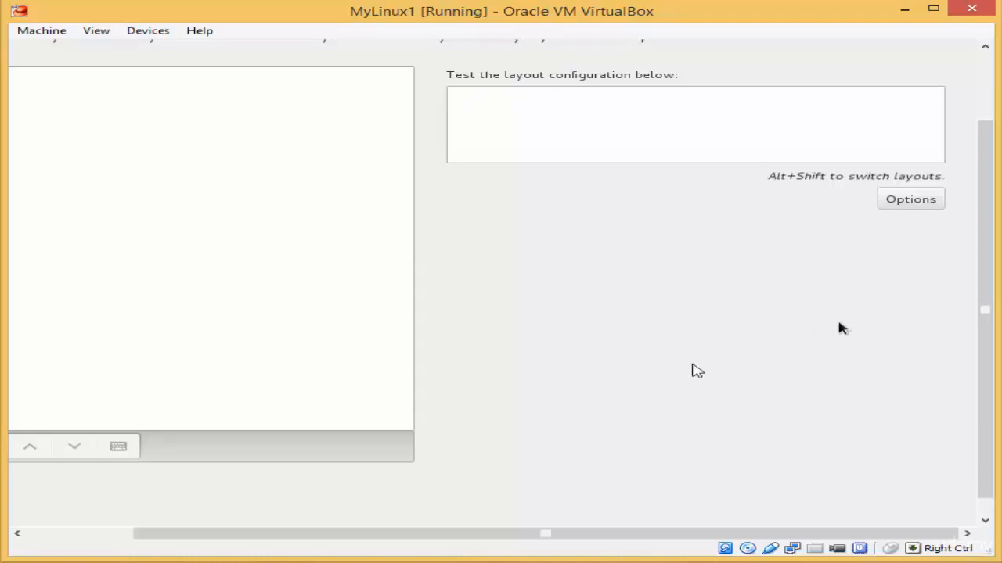
Step: Finish the Keyboard Layout screen with English (US) and Arabic layouts kept
drag(985, 378, 978, 287)
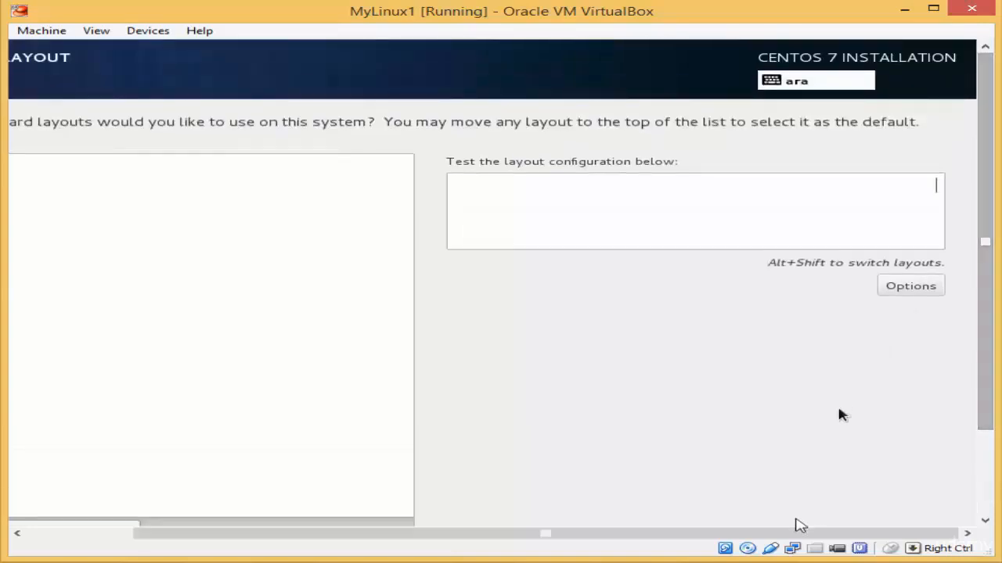
drag(749, 532, 481, 452)
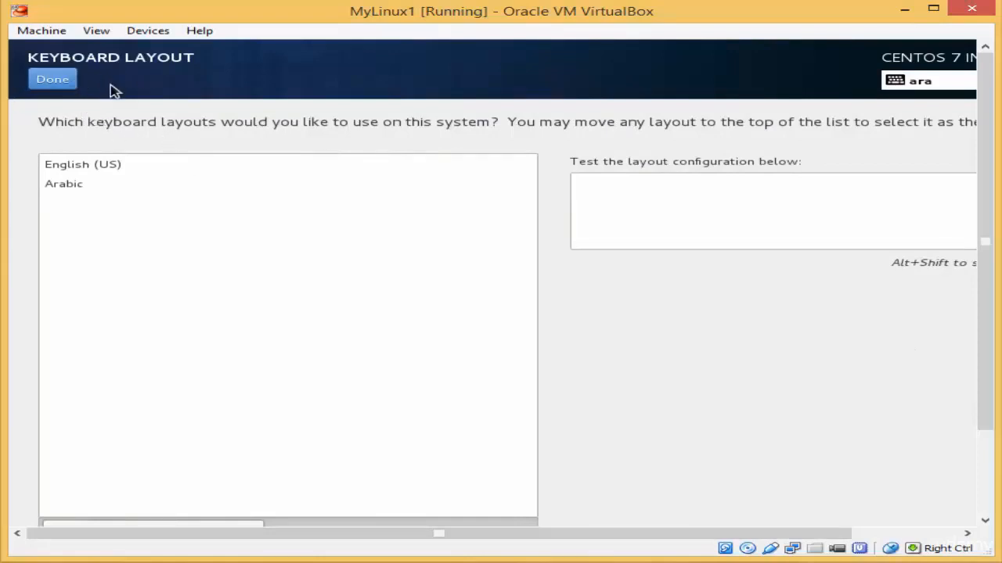
click(71, 82)
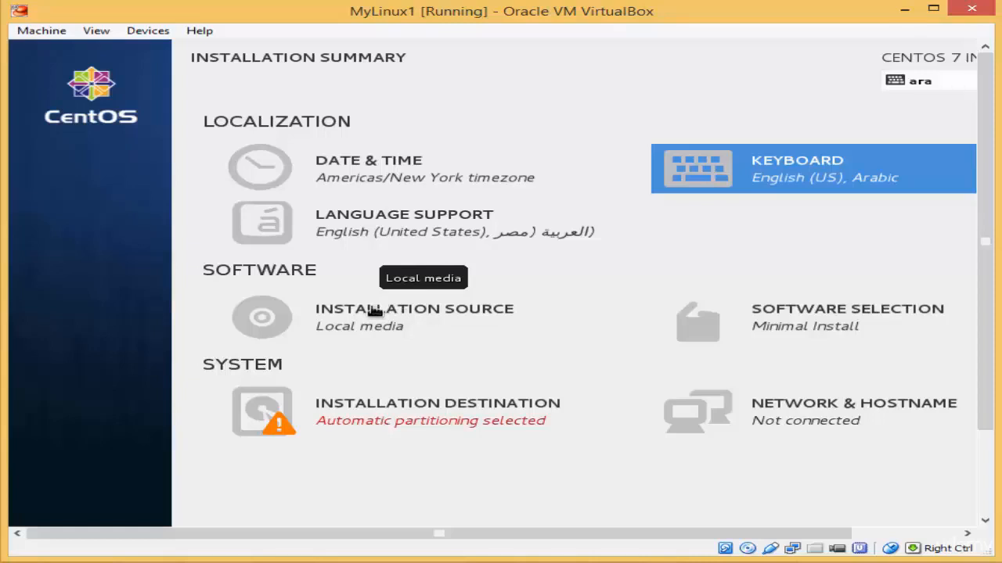
Step: Open the Installation Source page from the Installation Summary
click(340, 317)
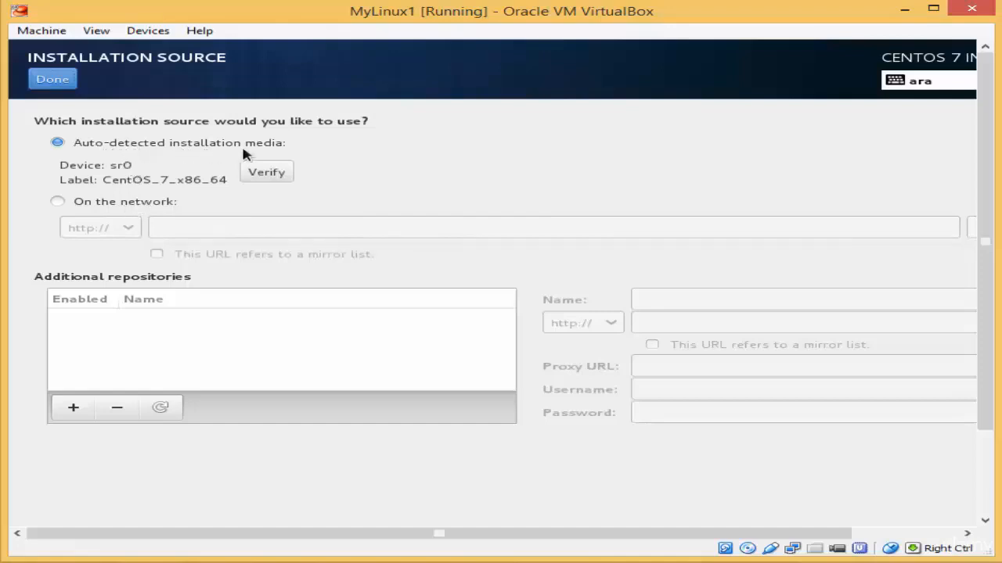
Step: Keep the auto-detected CentOS_7_x86_64 media on sr0 as the installation source
click(53, 80)
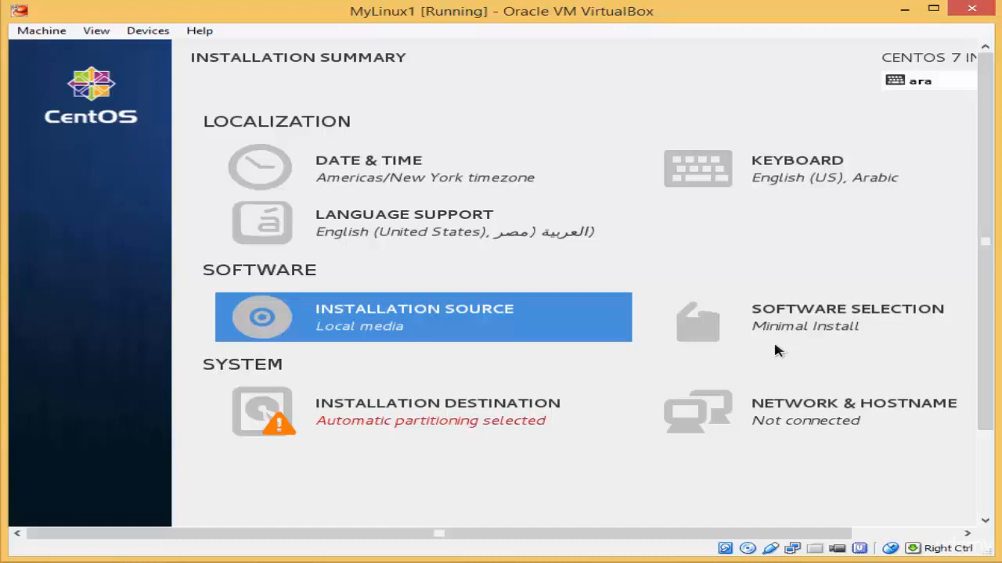
Step: Choose GNOME Desktop as the base environment in Software Selection, replacing Minimal Install
click(791, 329)
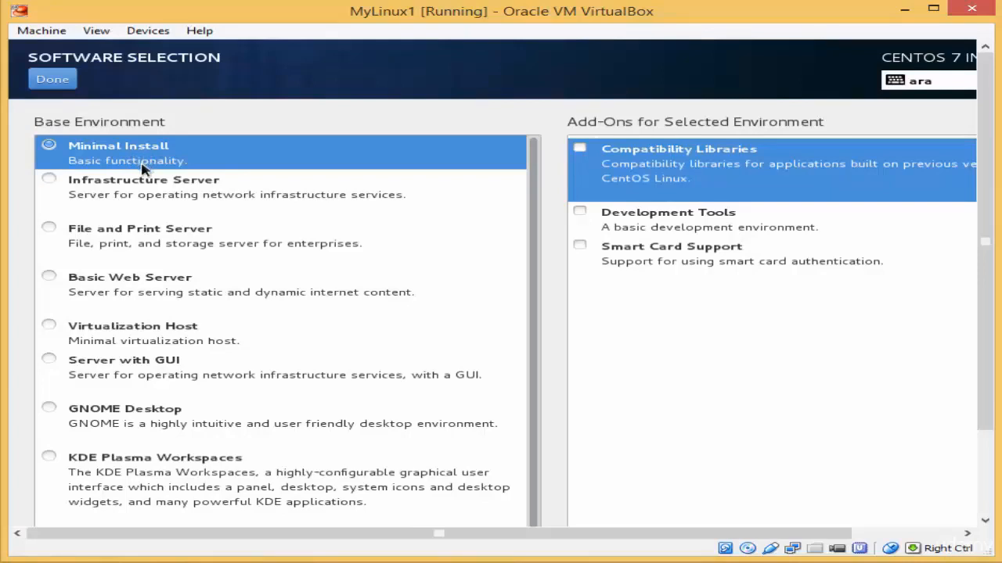
click(144, 293)
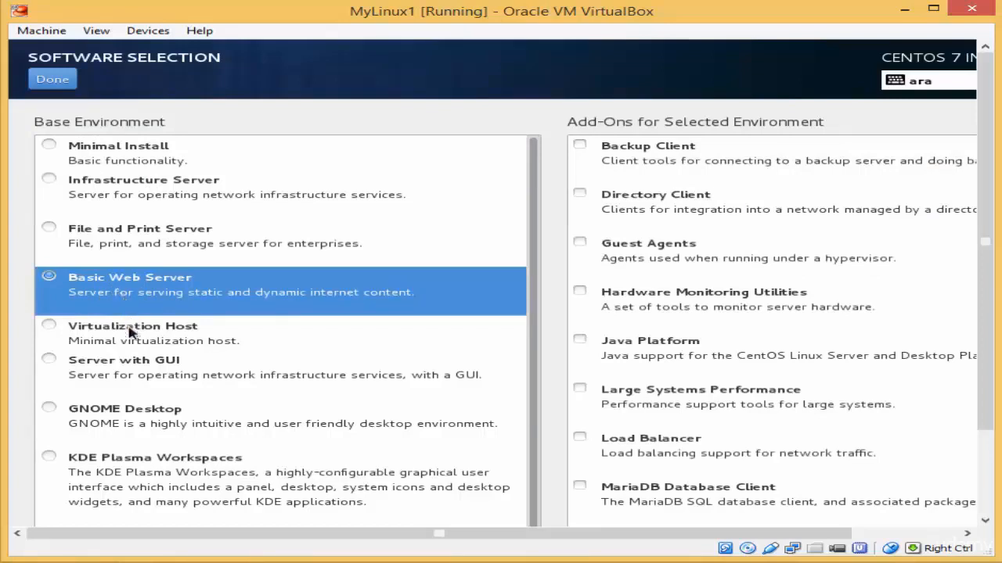
click(108, 421)
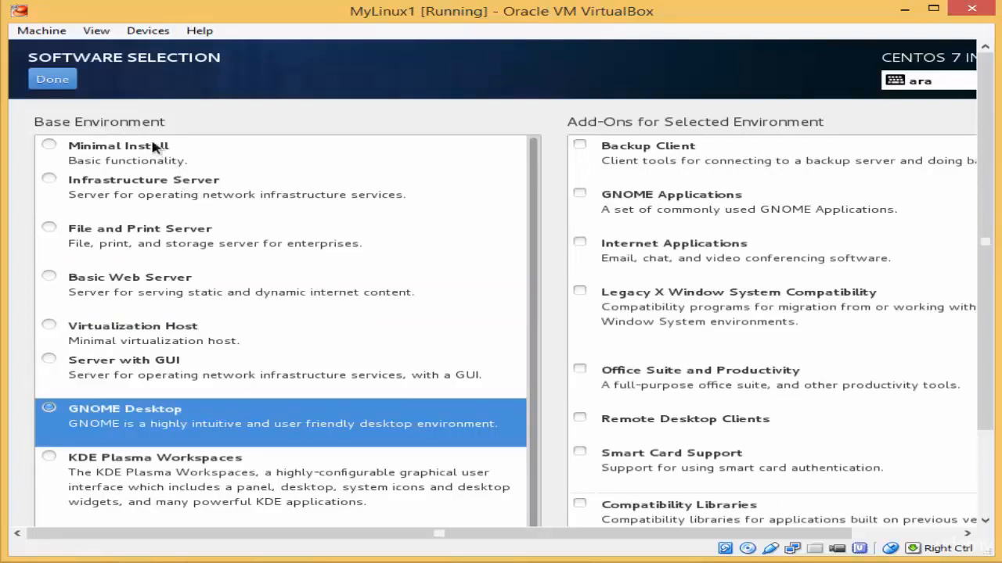
click(61, 86)
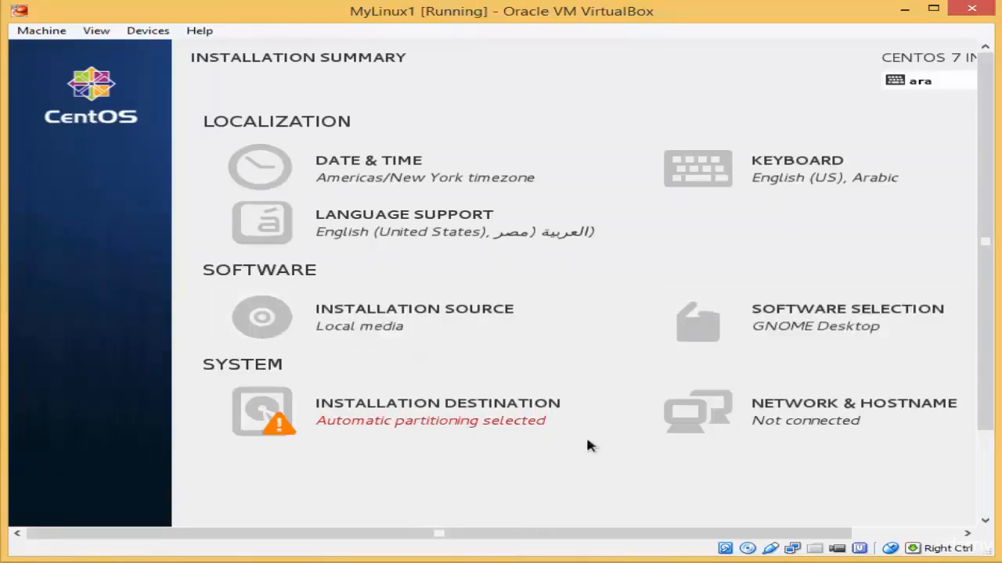
Step: Accept automatic partitioning on the 20.48 GB sda VBOX HARDDISK as the installation destination
key(Control_R)
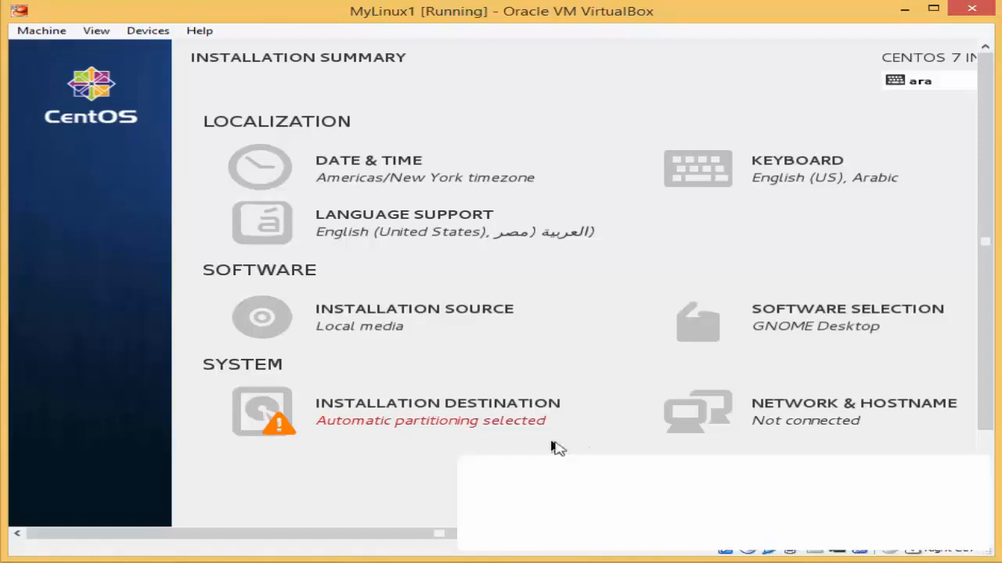
click(551, 446)
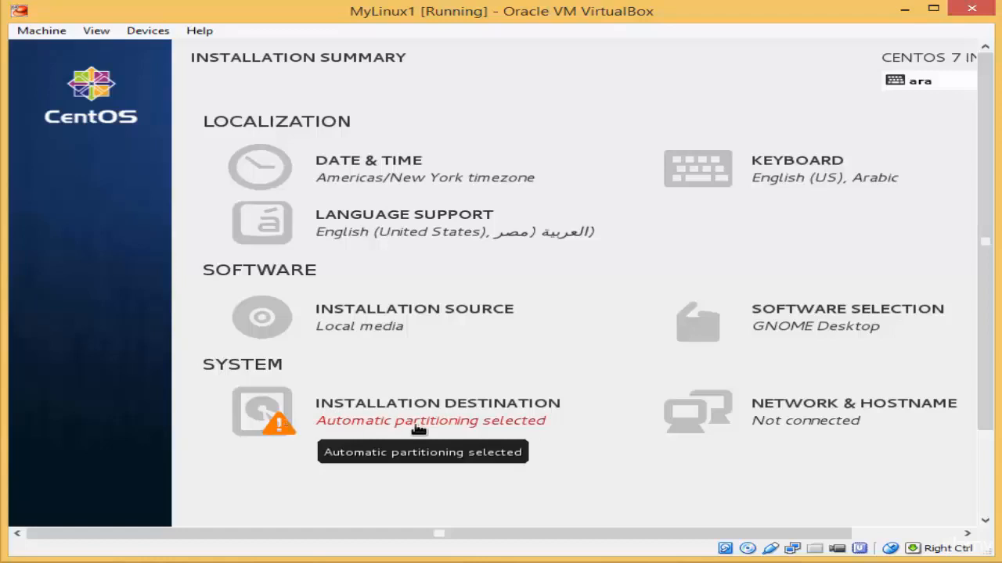
click(375, 414)
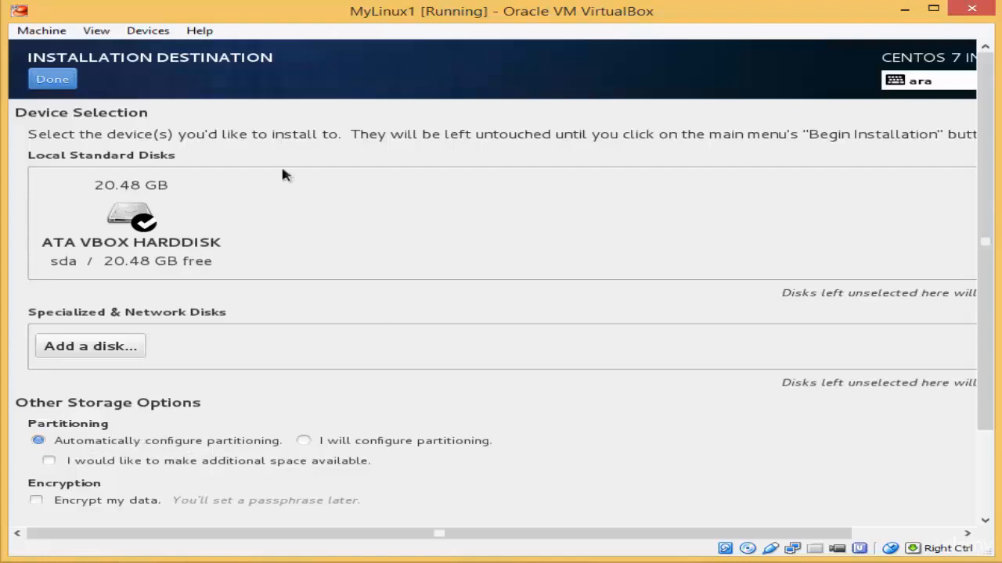
click(48, 80)
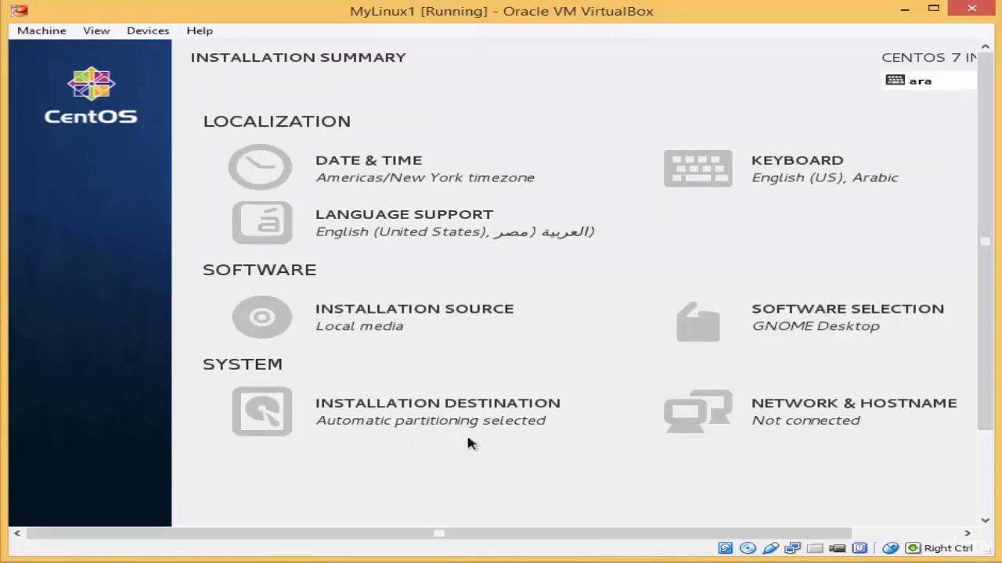
Step: Refocus the VM and Begin Installation so disks are partitioned and packages install
key(Control_R)
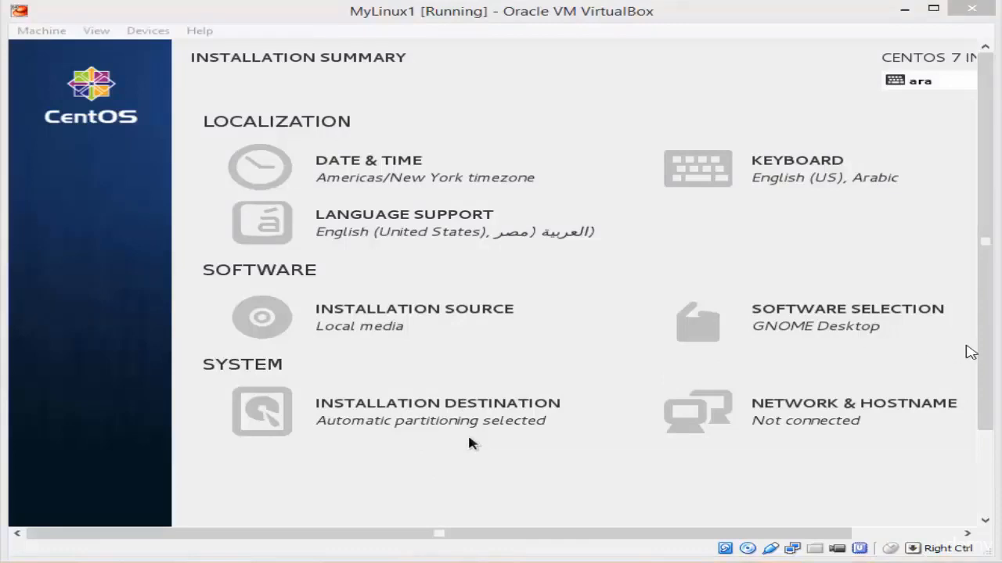
click(985, 348)
scroll(985, 348, down, 3)
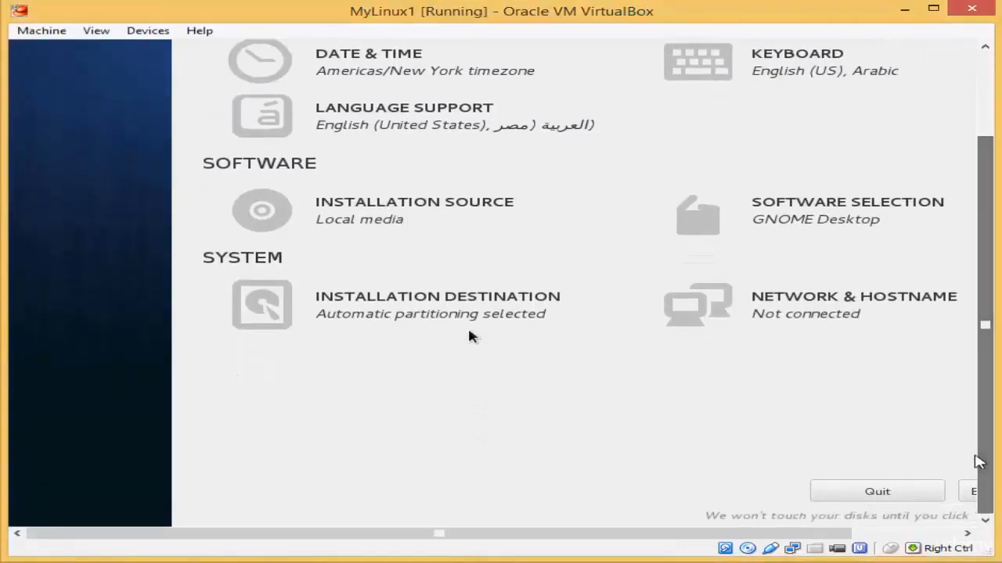
drag(810, 535, 915, 535)
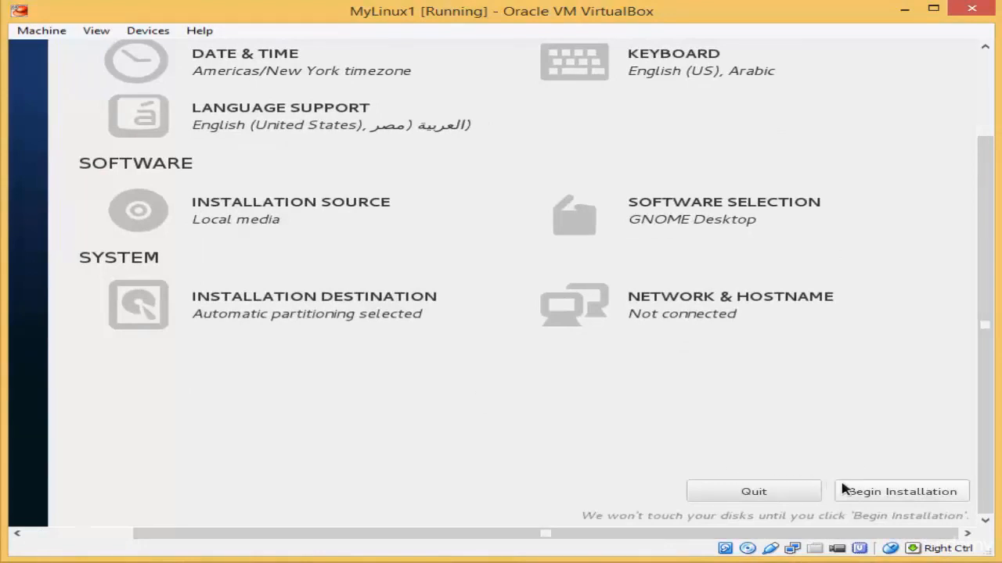
click(881, 493)
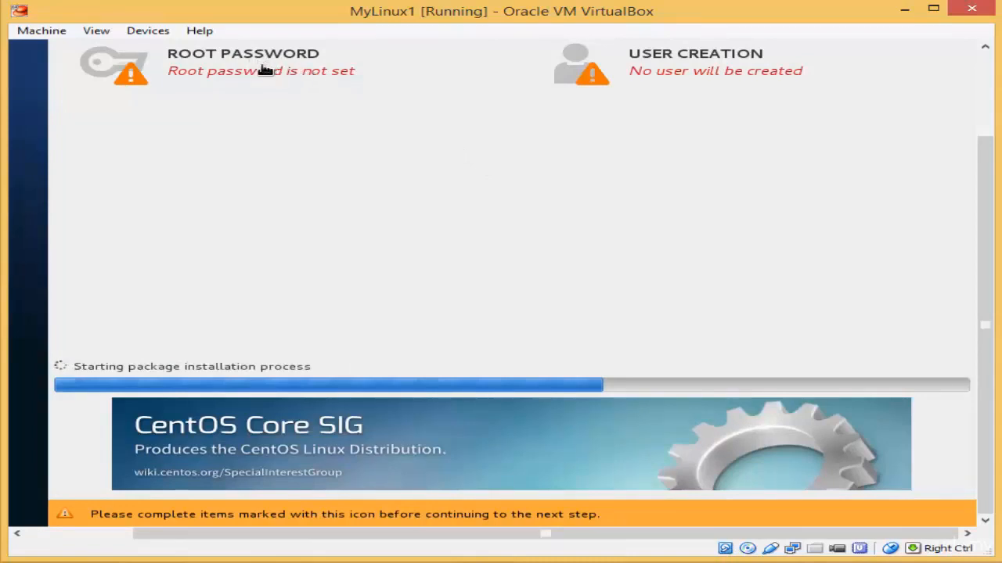
Step: Enter and confirm the root password using the US layout instead of Arabic
click(225, 77)
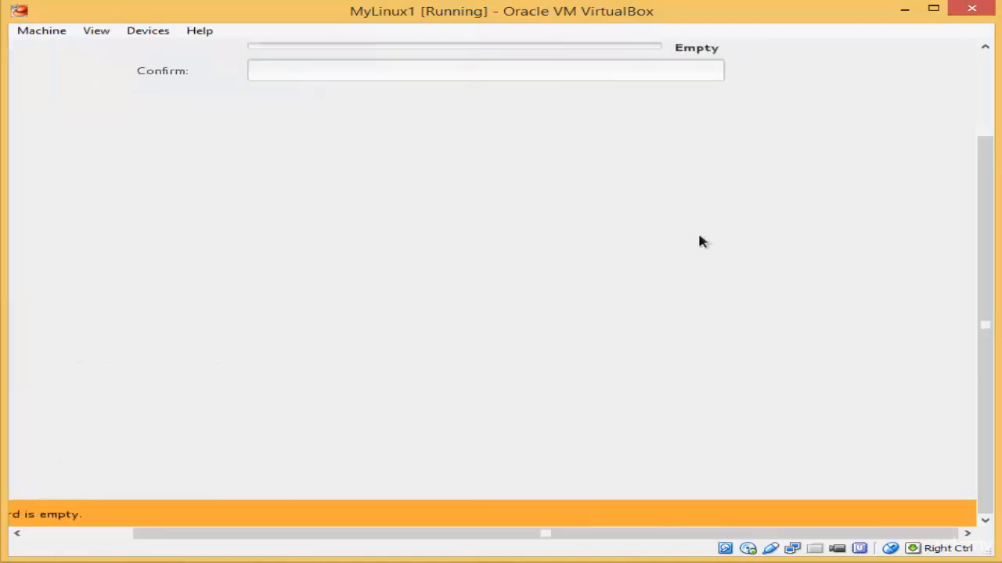
drag(985, 475, 974, 370)
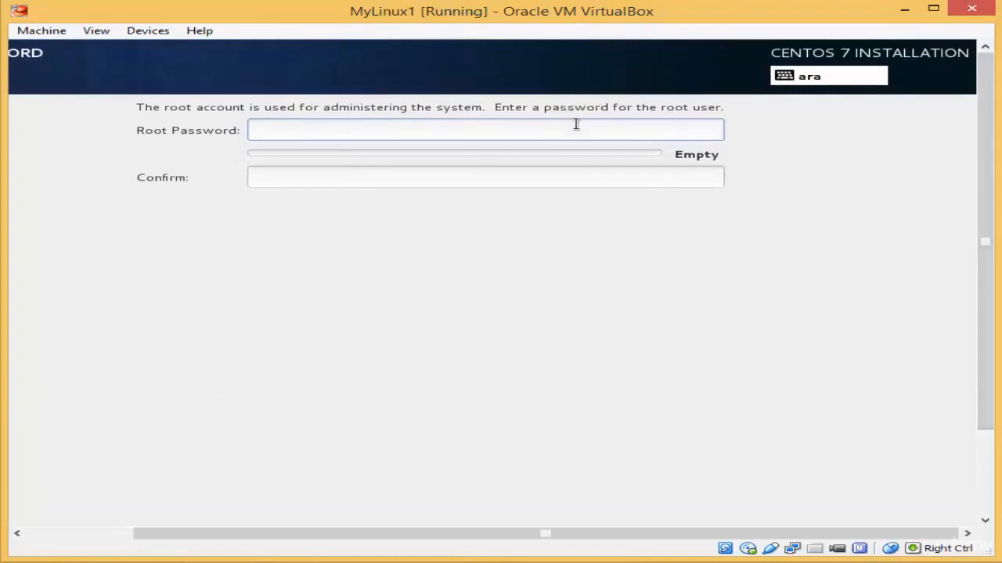
click(794, 84)
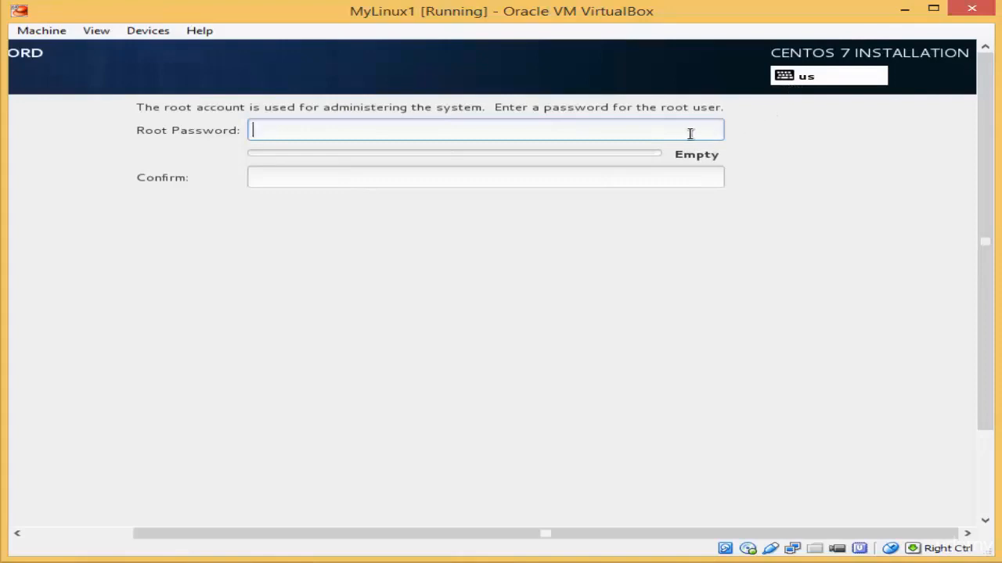
text(••)
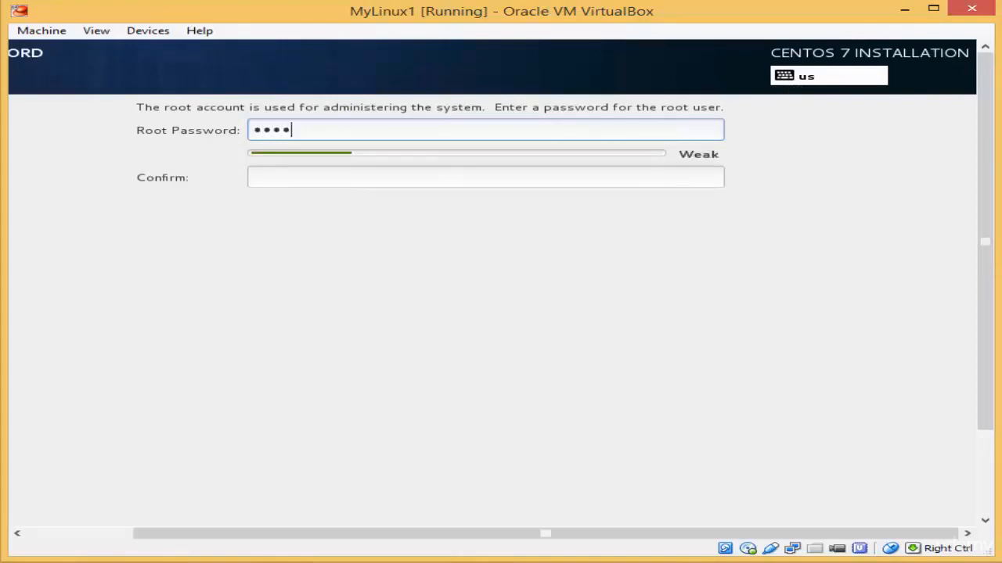
text(••••••••••)
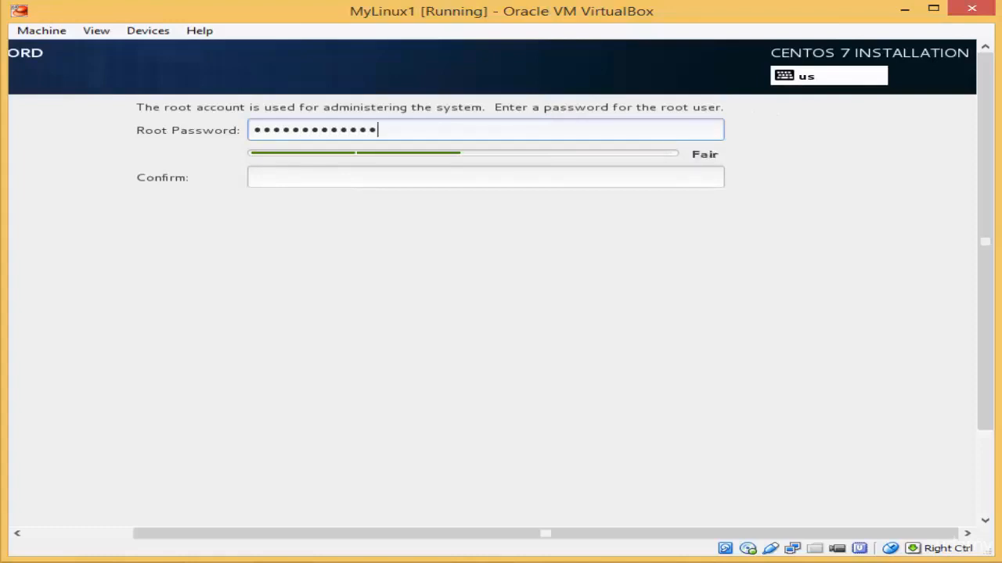
click(650, 177)
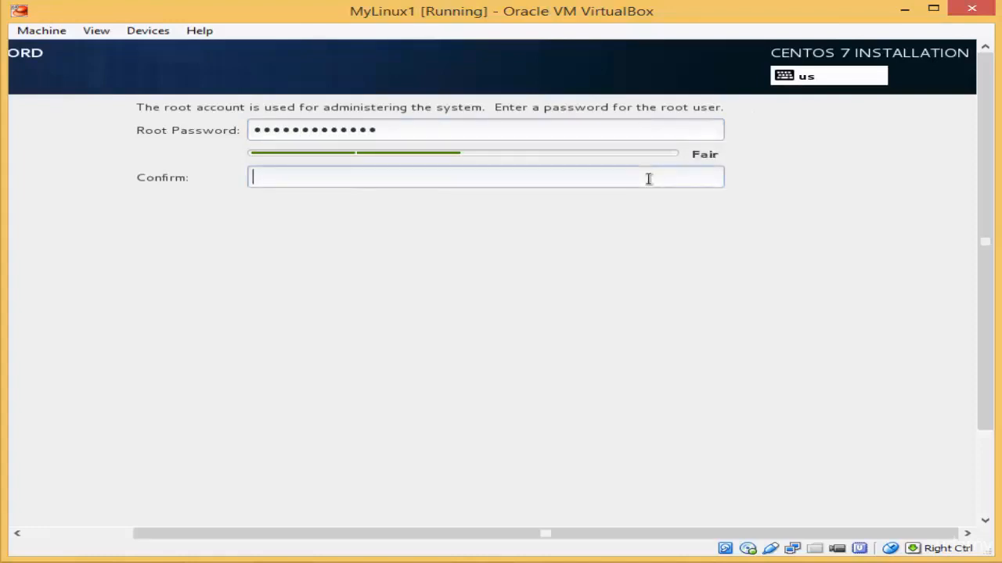
text(•••)
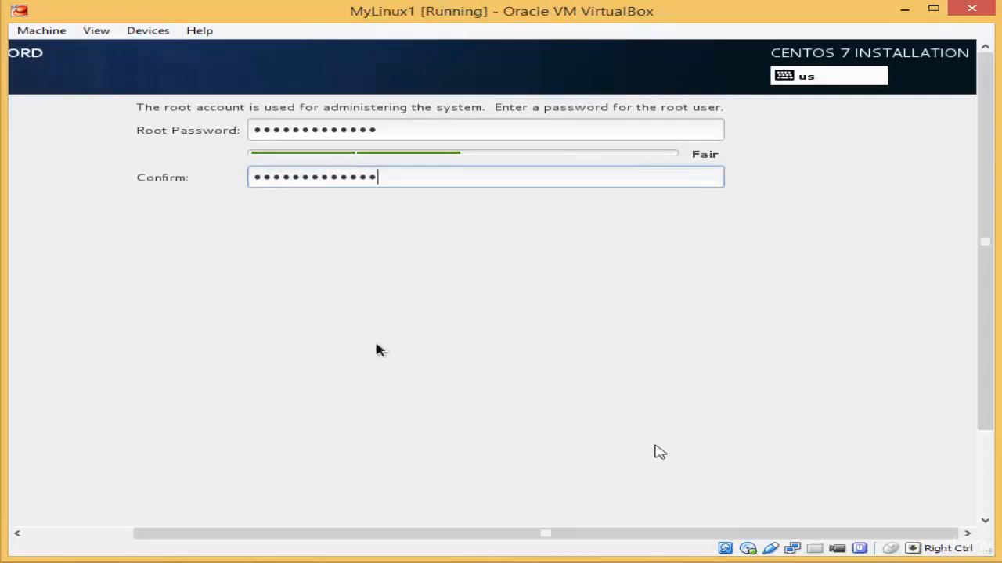
drag(628, 535, 485, 531)
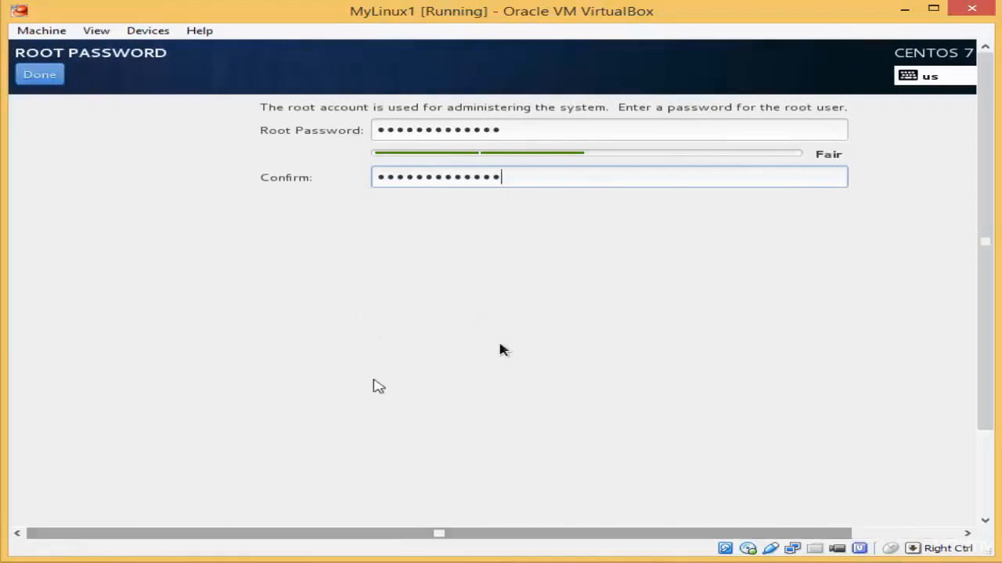
click(40, 77)
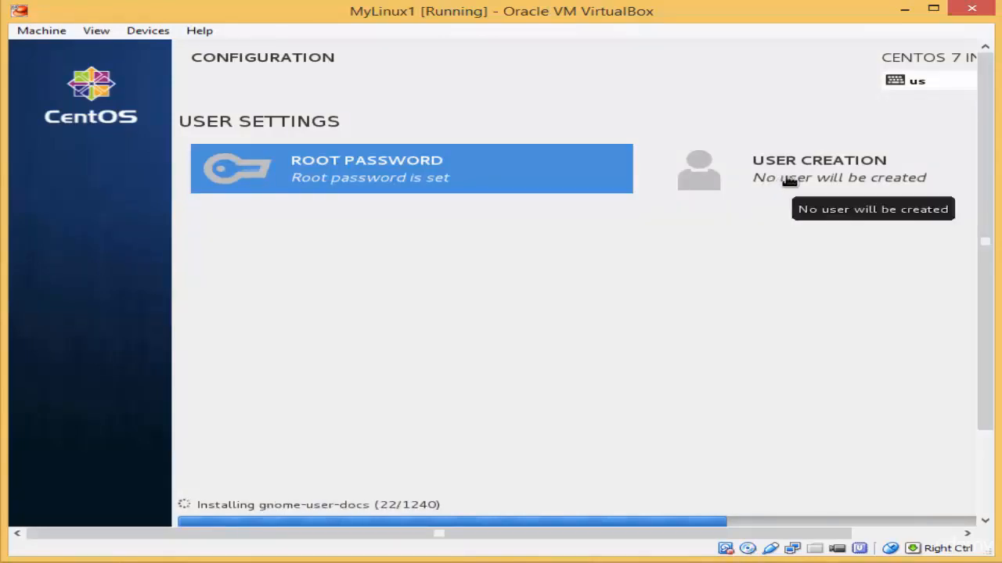
Step: Create a regular user with the person's full name and a confirmed password
click(789, 180)
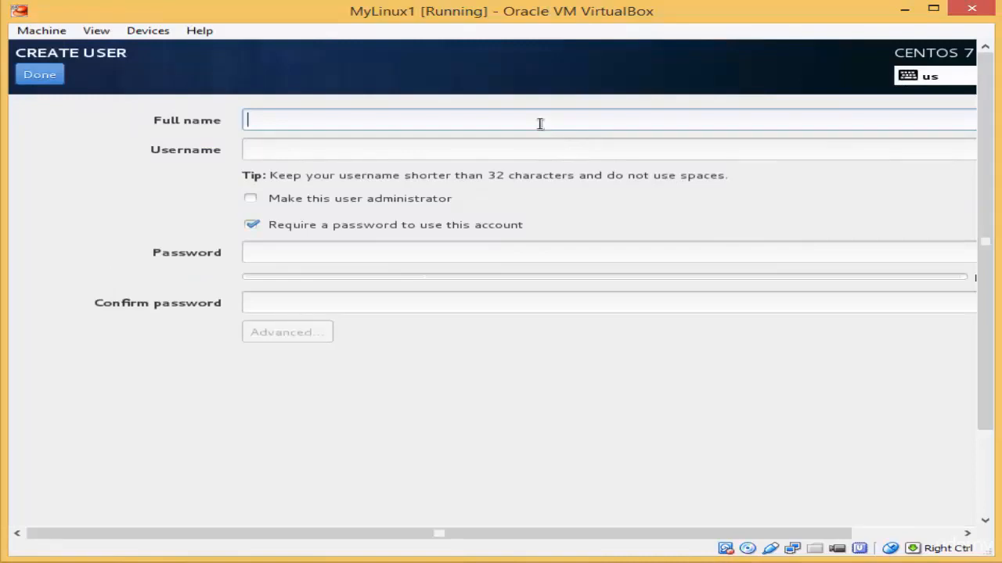
text(M)
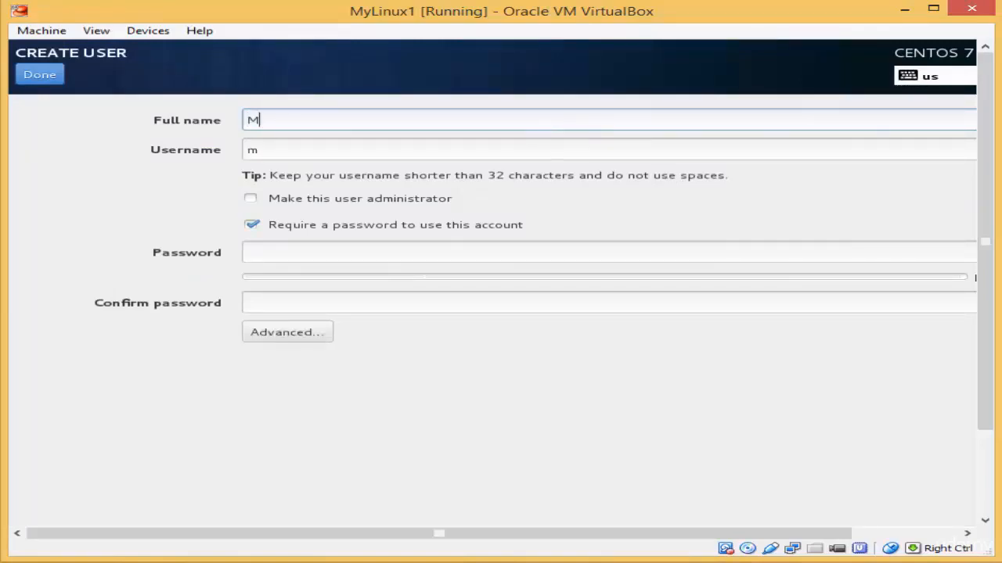
text(uhammed)
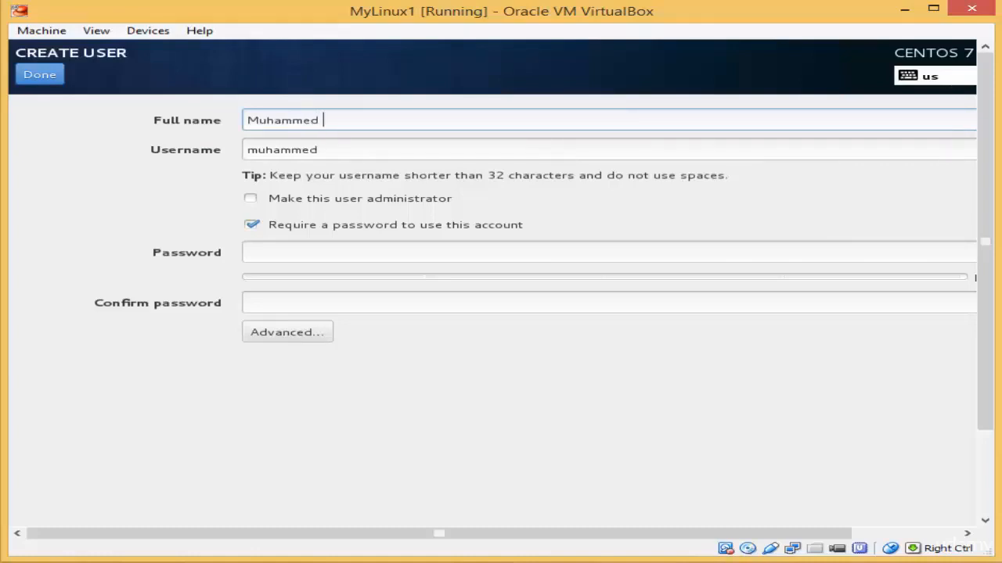
text( Tork)
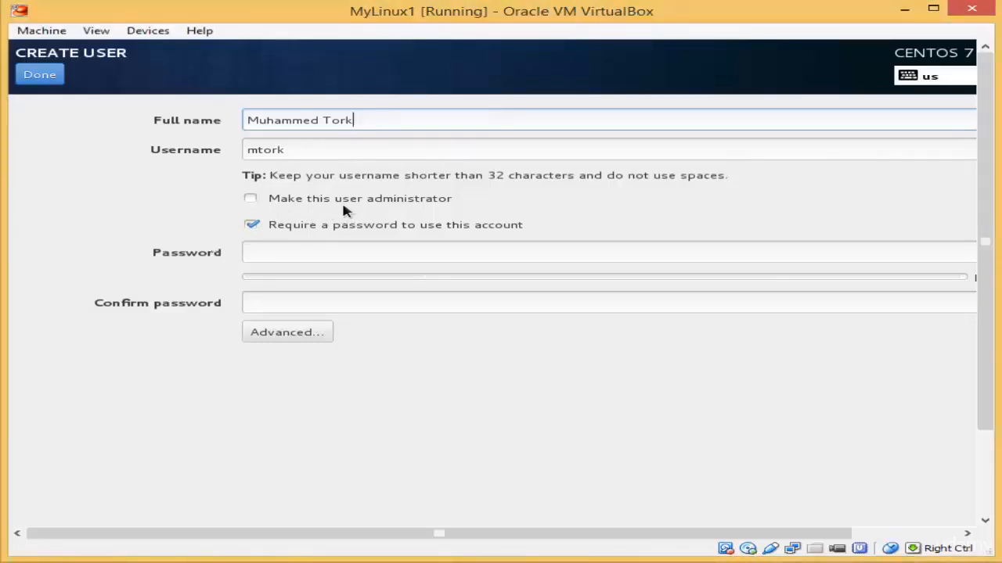
click(251, 199)
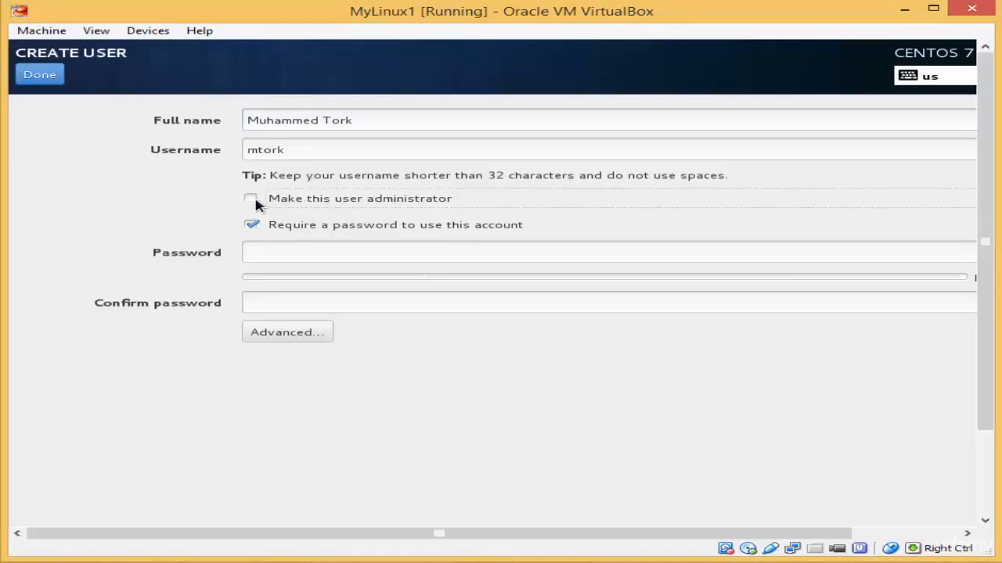
click(283, 252)
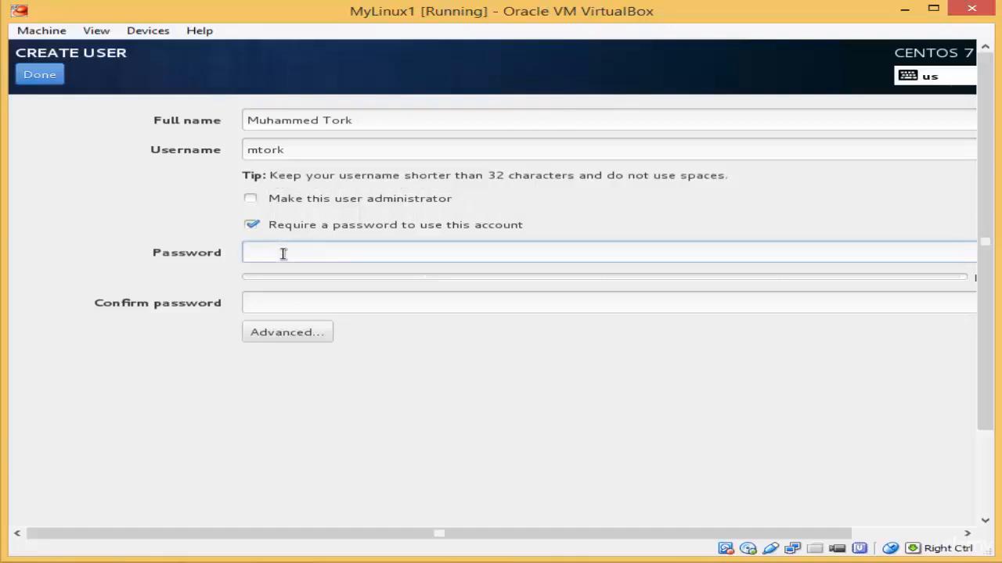
text(••)
text(a)
click(329, 305)
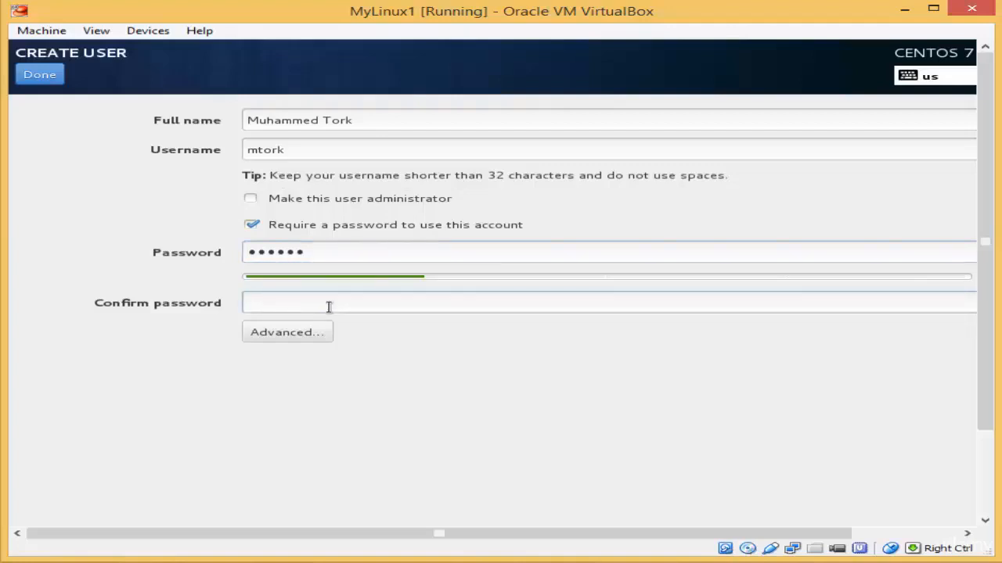
text(******)
click(58, 80)
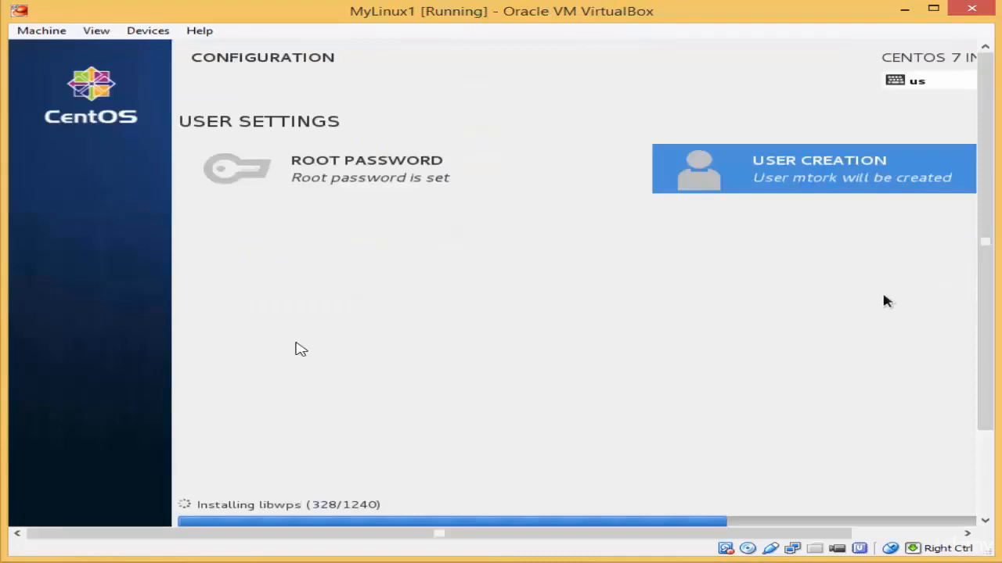
Step: Bring the Complete! message and Reboot button into view once installation finishes
scroll(990, 333, down, 3)
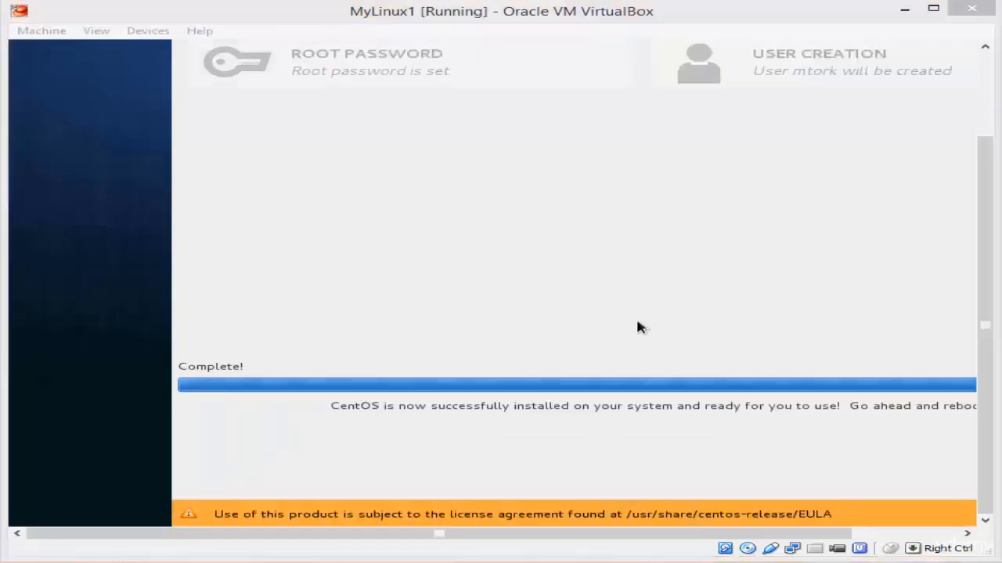
click(638, 328)
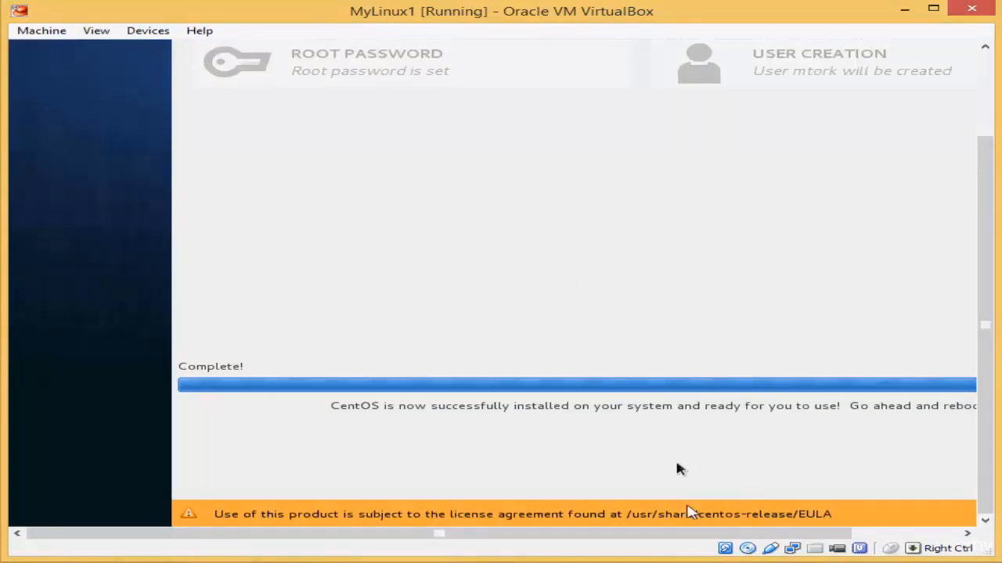
drag(659, 534, 821, 530)
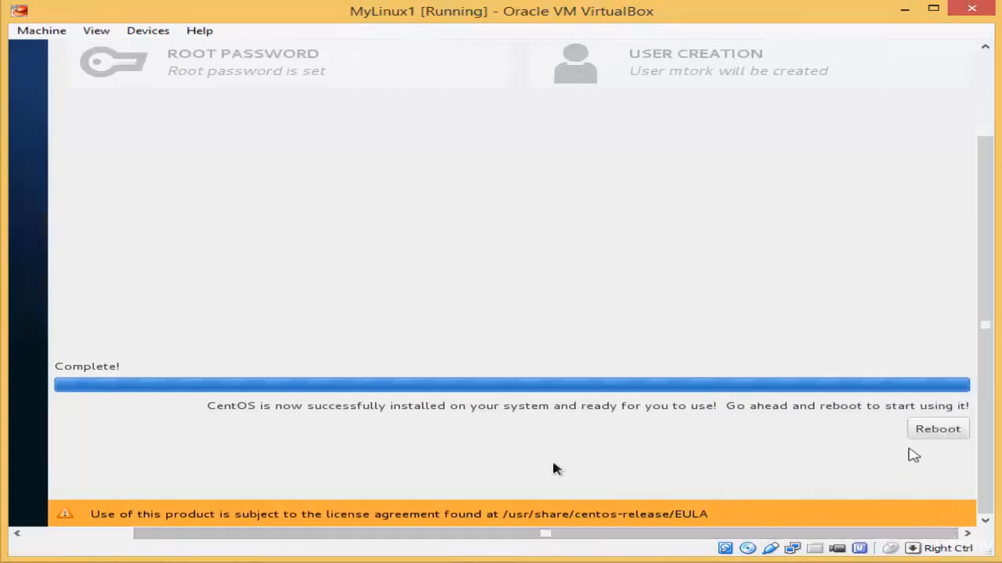
click(928, 438)
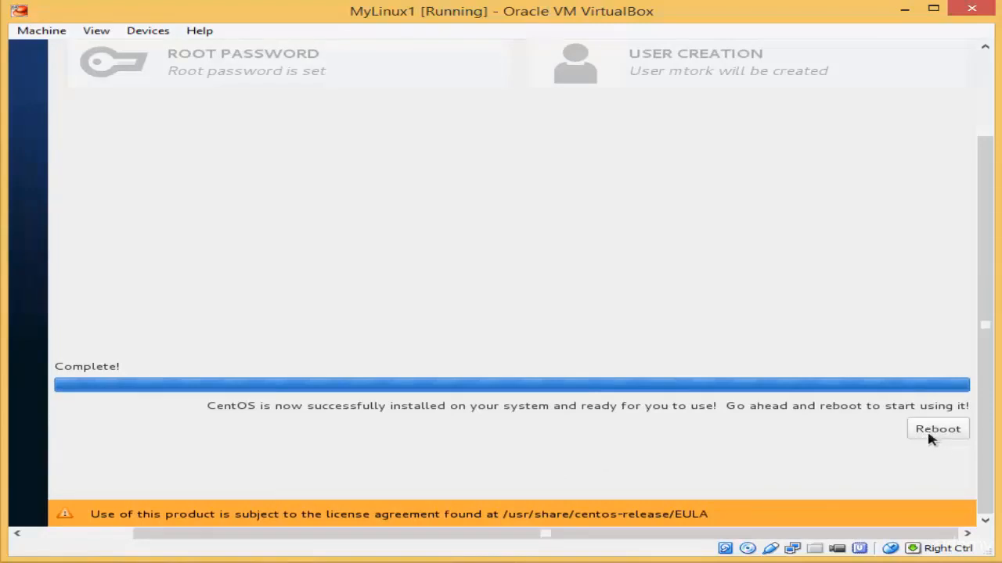
Step: Reboot the freshly installed CentOS and enlarge the MyLinux1 window to fit the screen while it boots
click(930, 438)
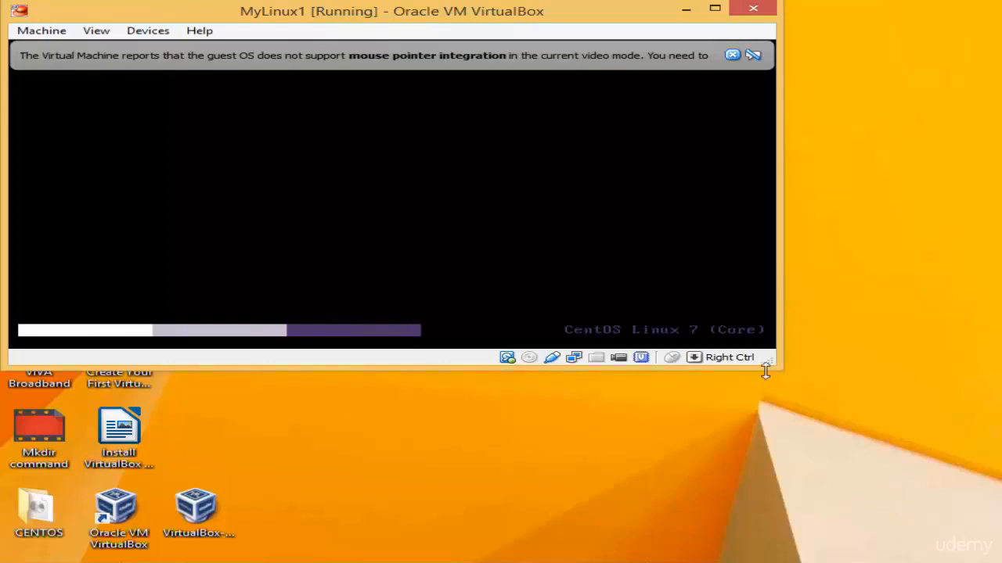
drag(772, 369, 771, 529)
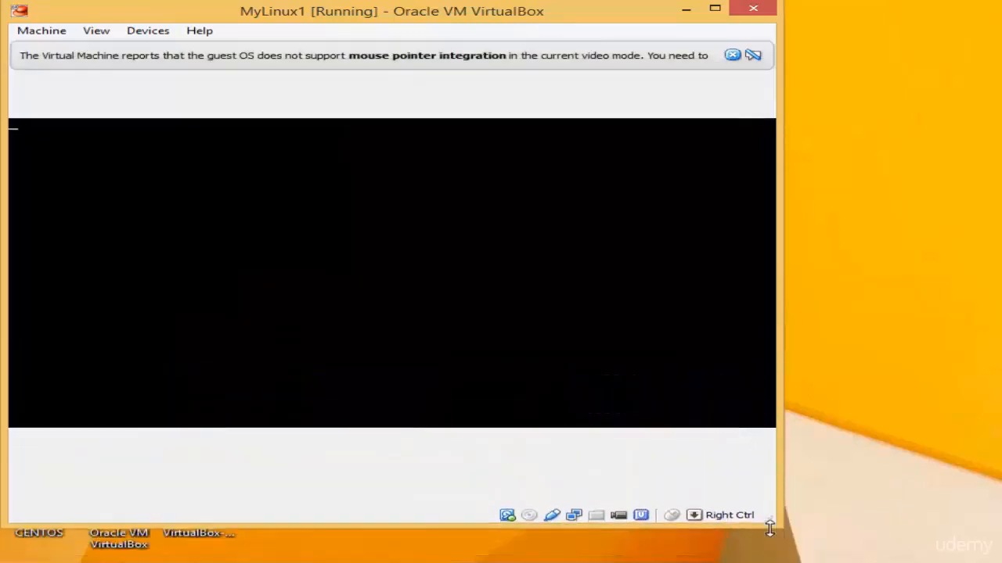
drag(778, 477, 982, 473)
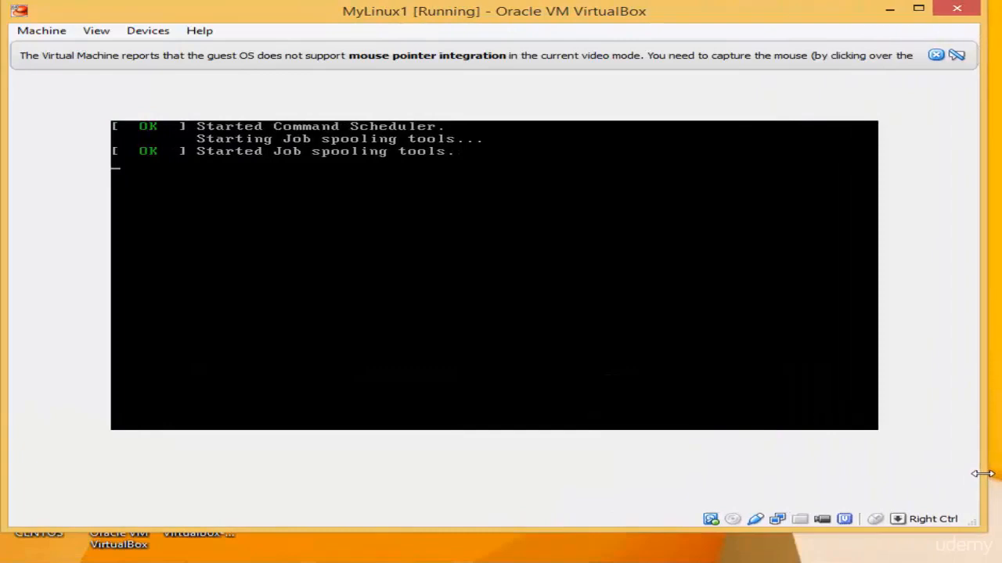
click(781, 395)
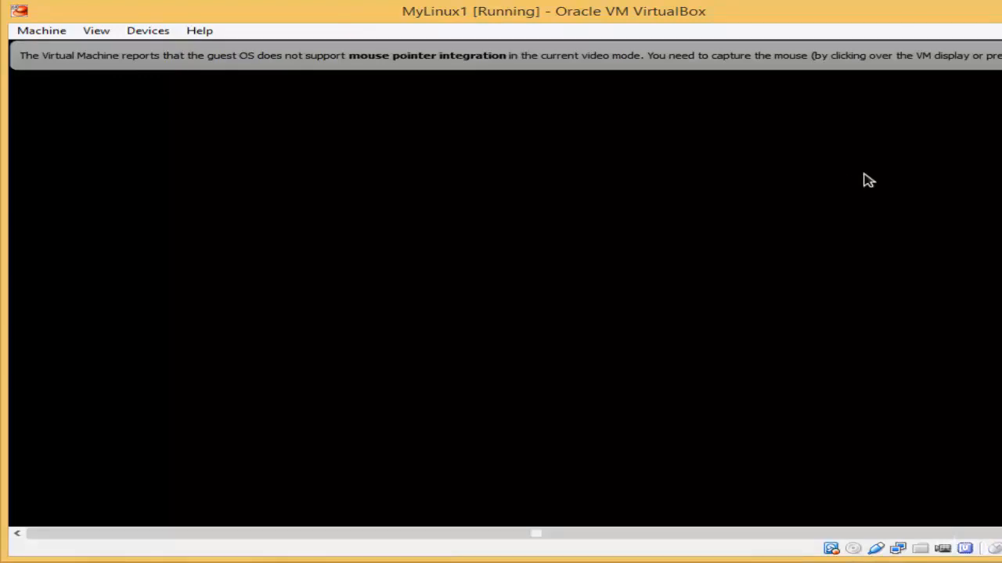
drag(1001, 368, 997, 368)
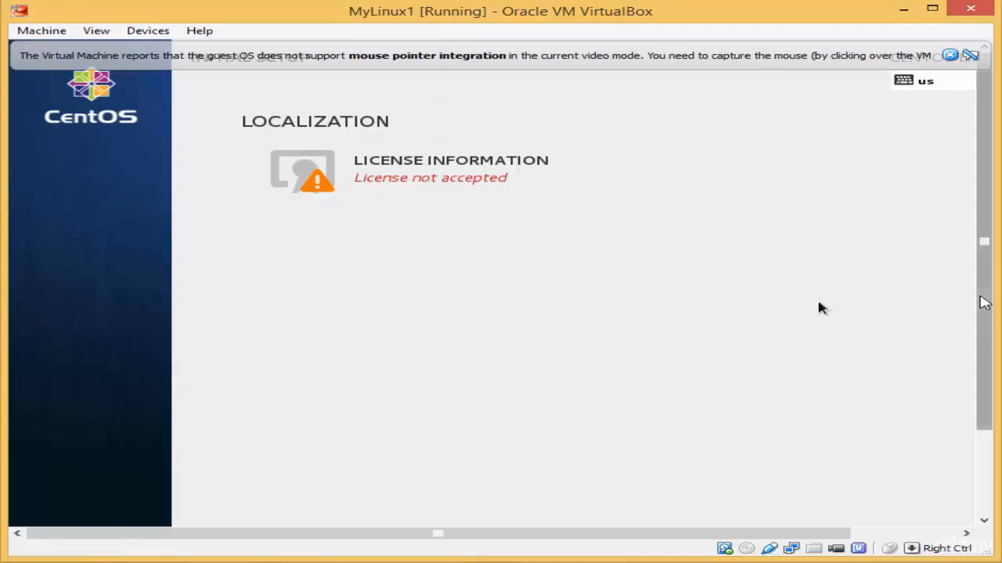
Step: Open the CentOS-7 license page and tick 'I accept the license agreement'
drag(984, 298, 976, 217)
click(742, 264)
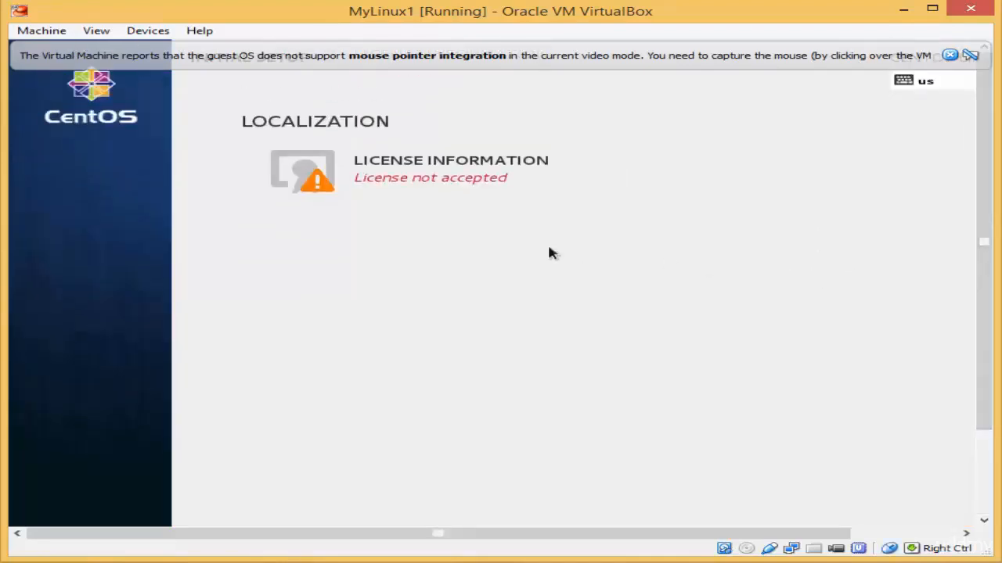
click(335, 172)
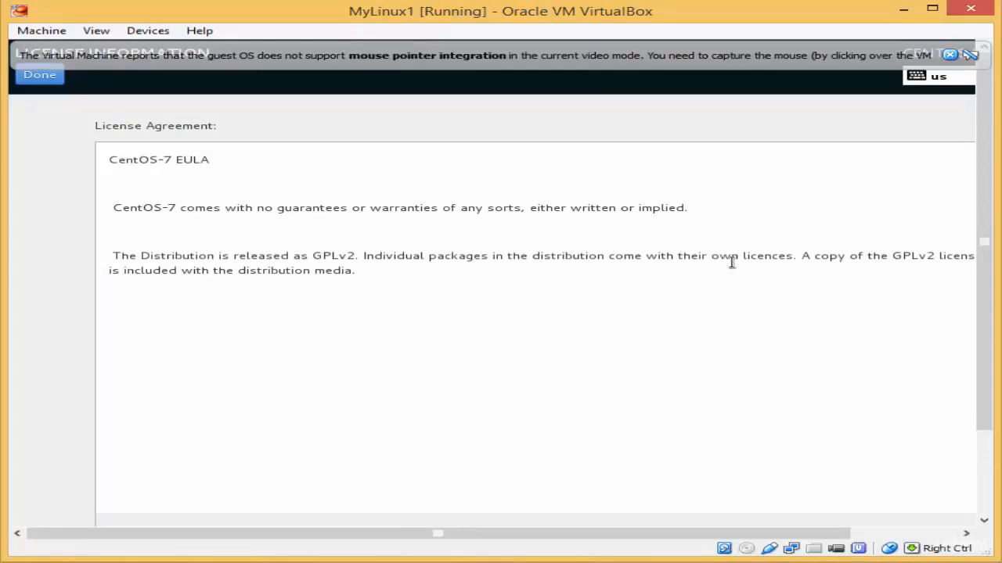
key(Control_R)
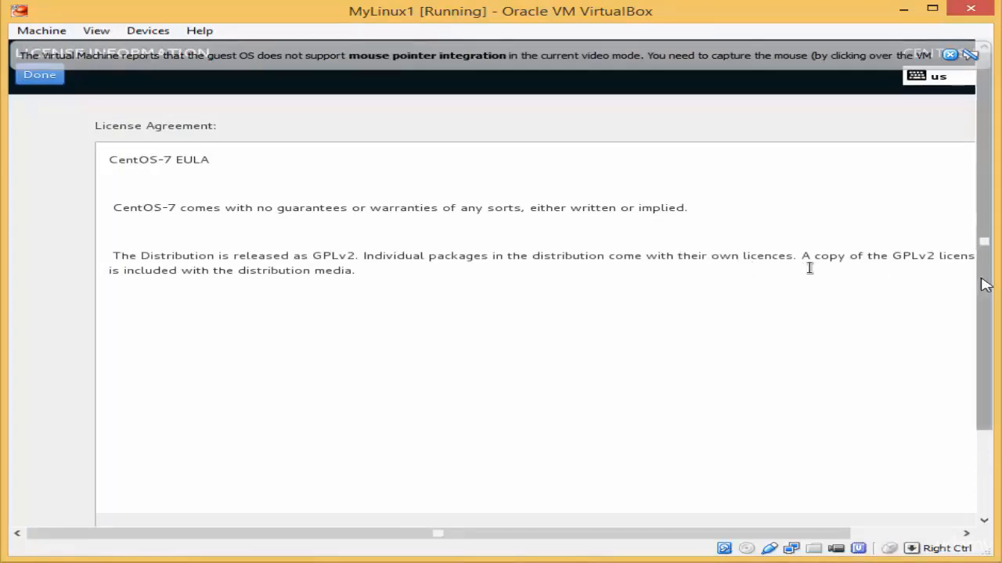
drag(979, 287, 988, 392)
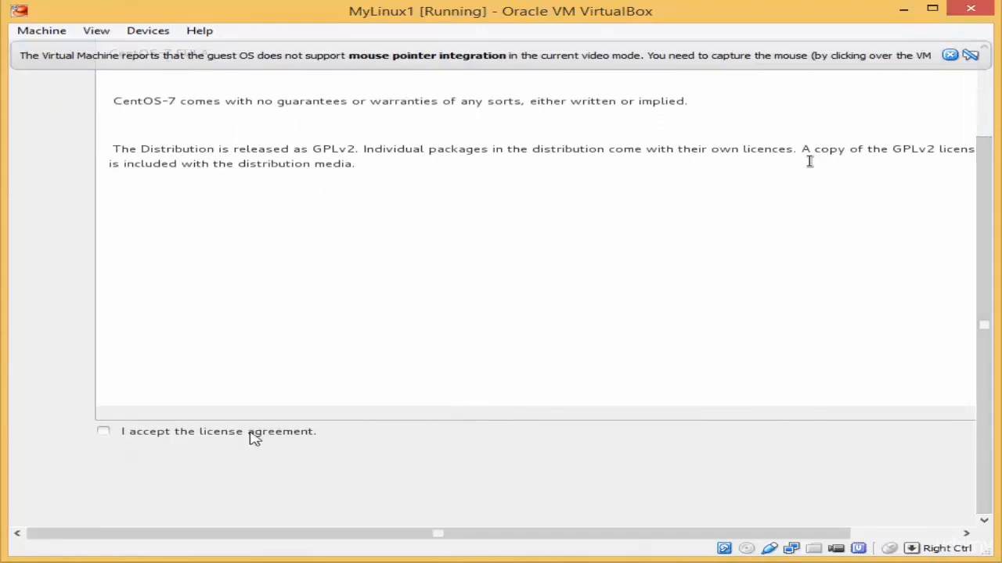
click(205, 435)
click(103, 433)
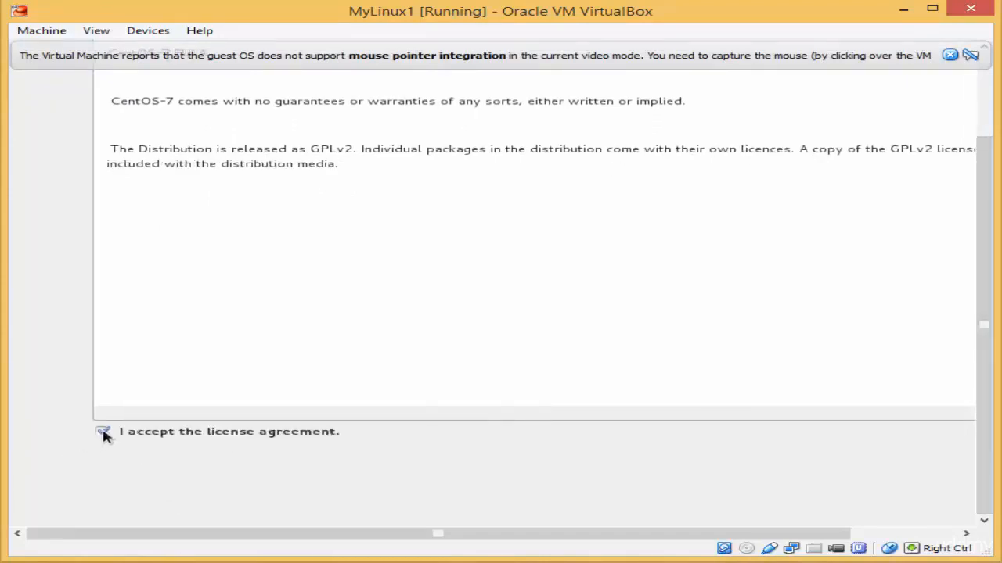
Step: Leave the license page with Done and finish the initial setup
key(Control_R)
scroll(980, 440, up, 3)
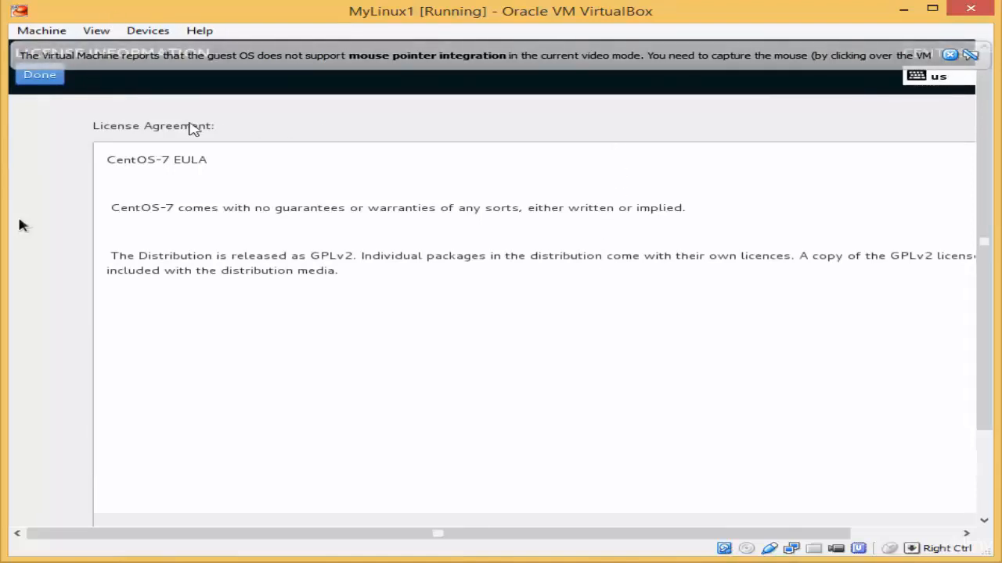
click(45, 78)
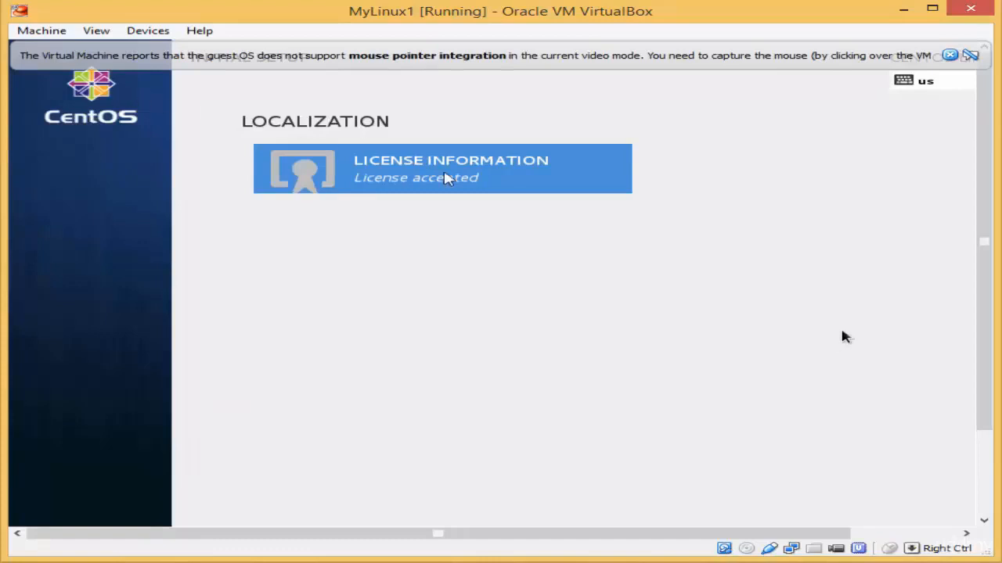
drag(988, 222, 989, 307)
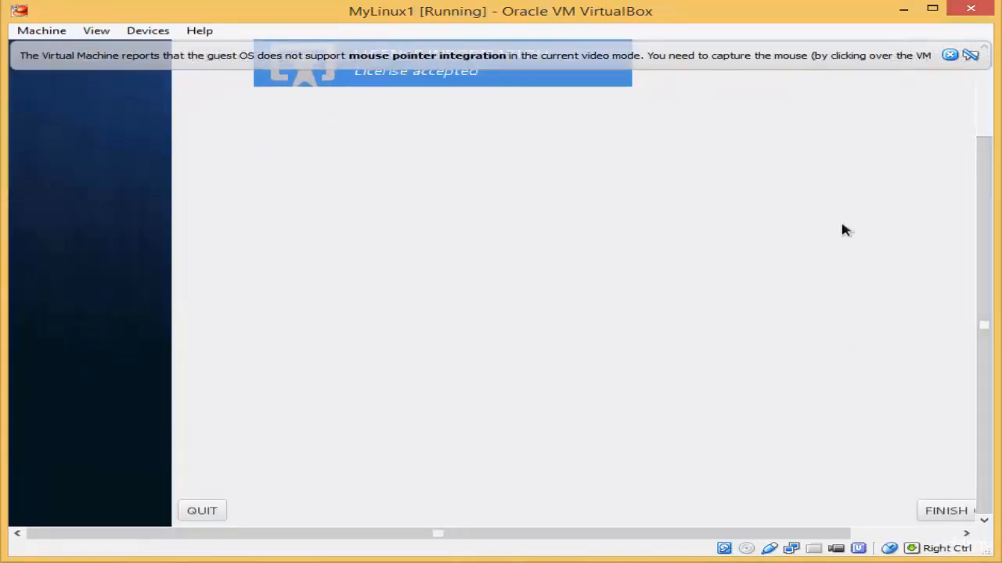
click(932, 511)
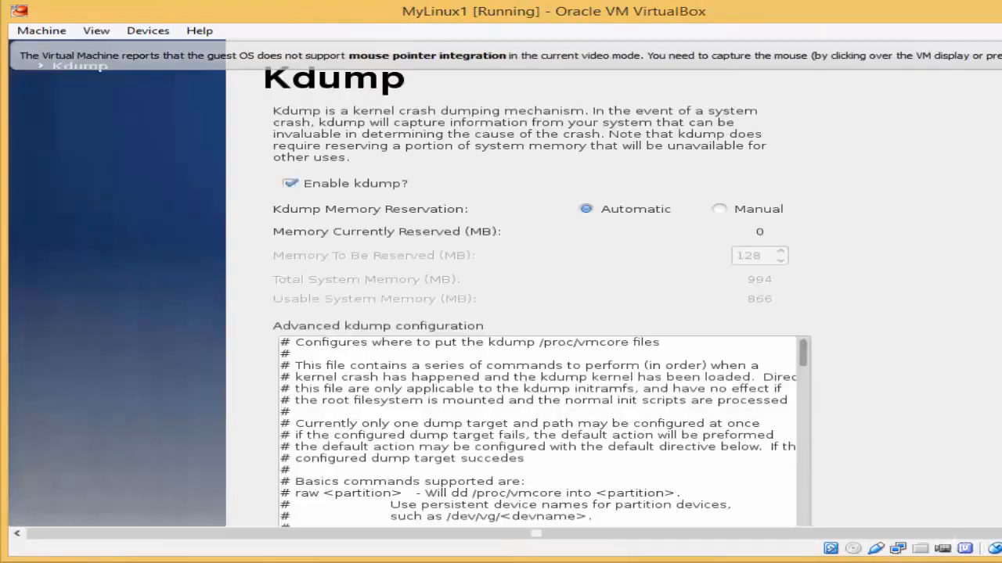
Step: Uncheck 'Enable kdump?', go Forward, and confirm Yes and OK to the required reboot
drag(1001, 340, 995, 340)
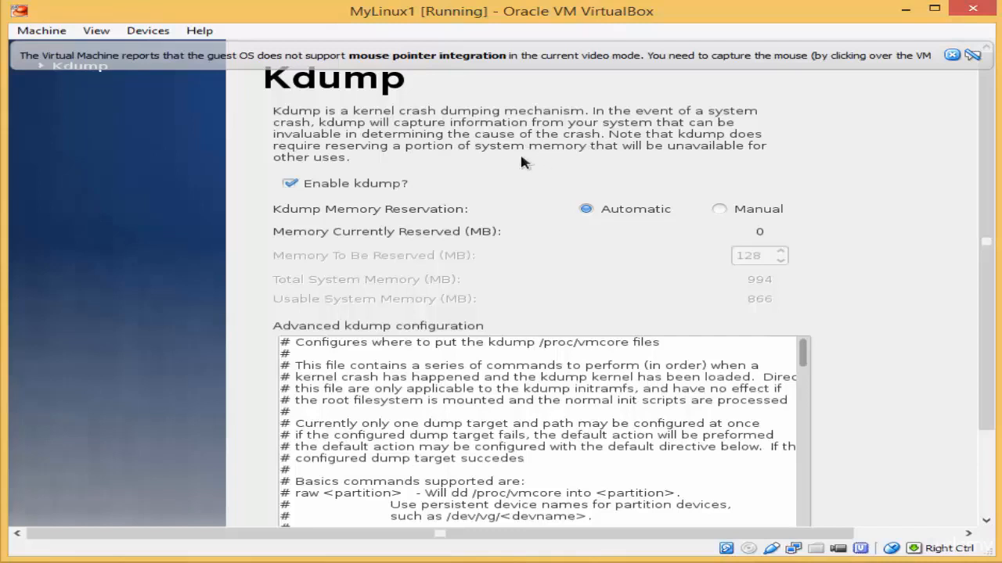
click(289, 185)
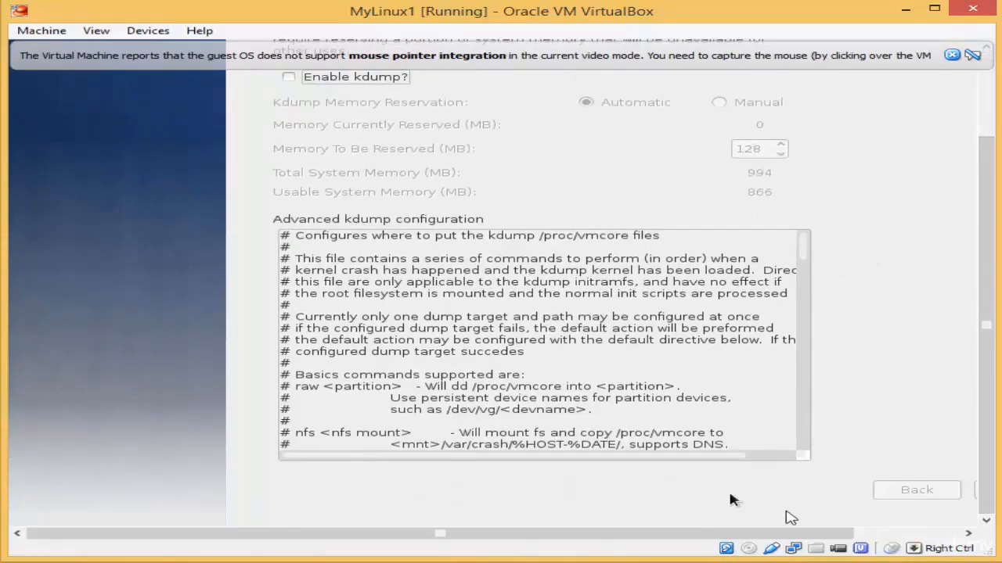
drag(787, 534, 890, 536)
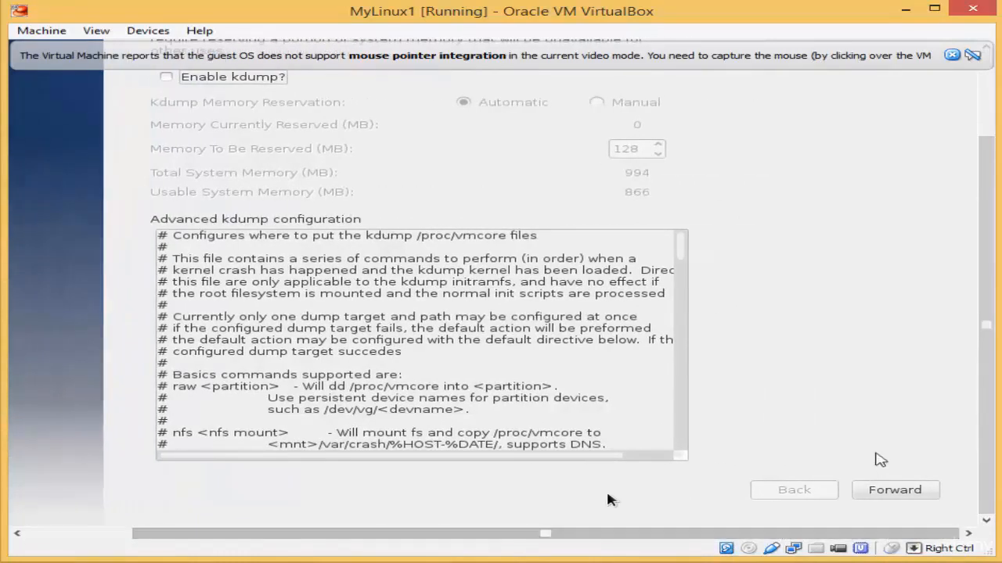
click(875, 455)
click(900, 493)
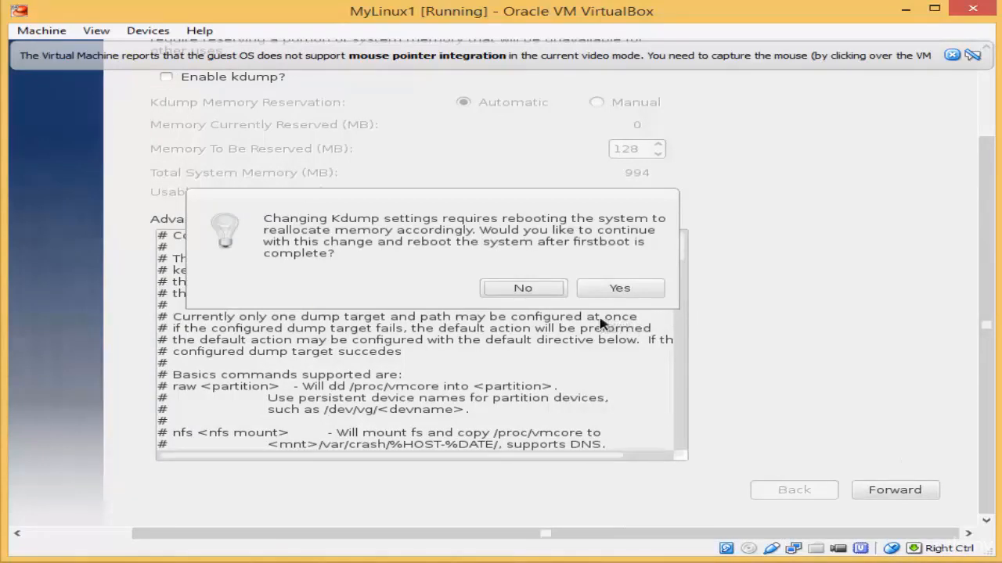
click(606, 291)
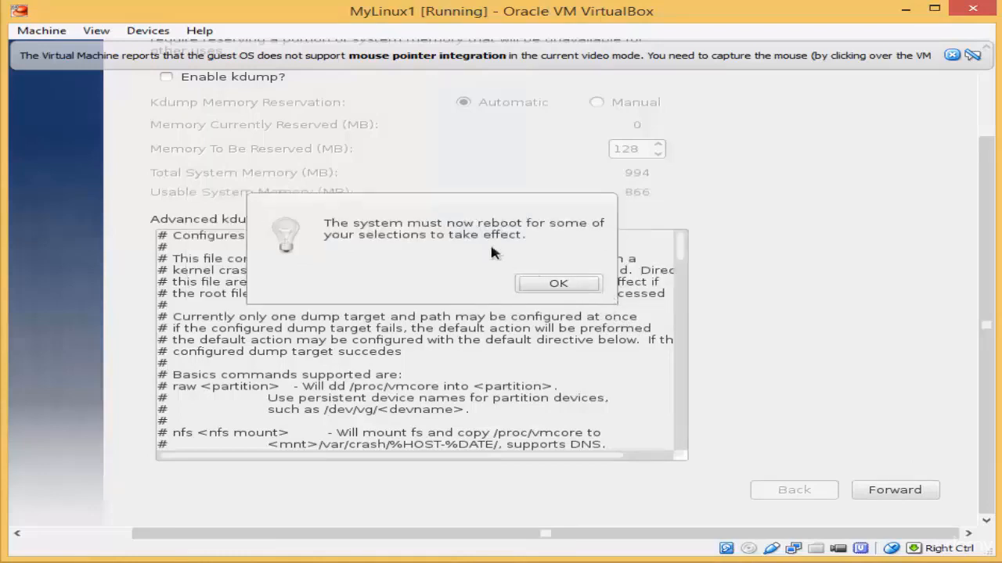
click(551, 280)
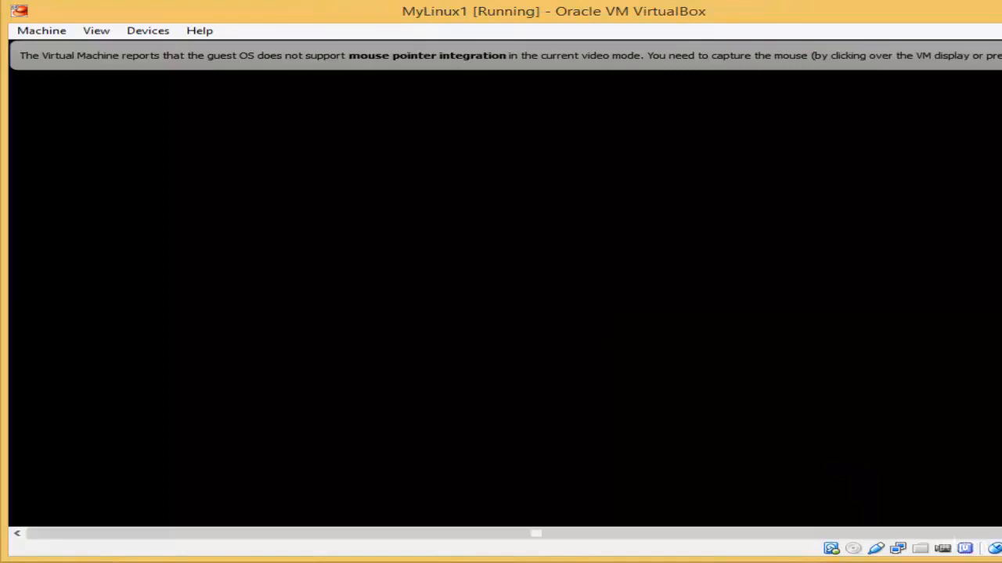
Step: Let the guest restart and dismiss the mouse pointer integration notice
drag(1001, 280, 996, 281)
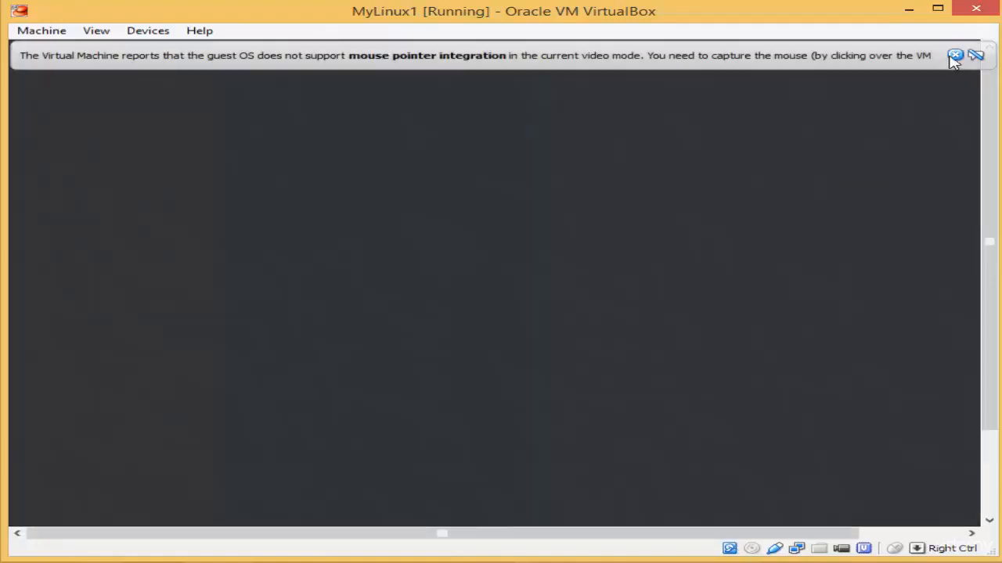
click(955, 55)
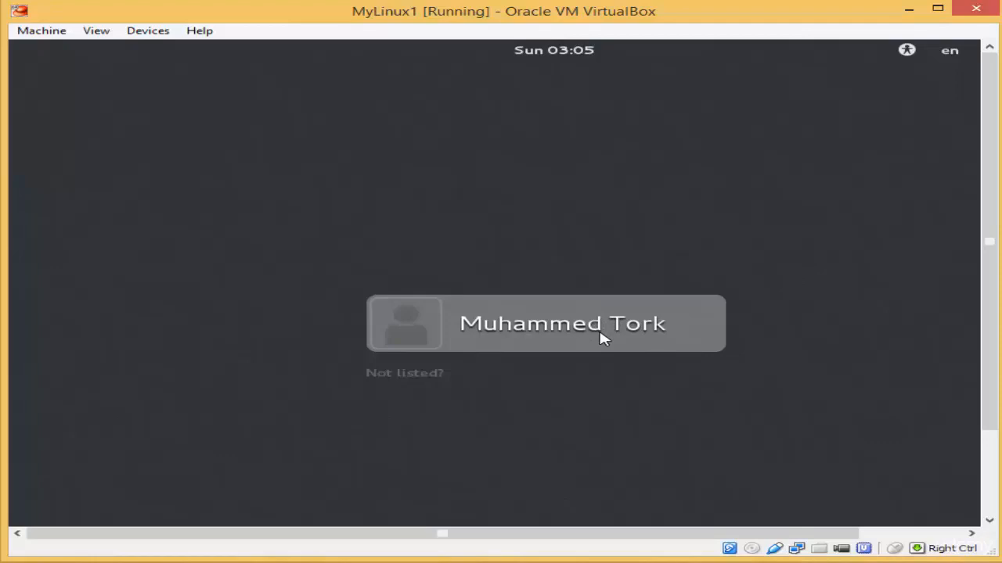
Step: Cancel the listed user's password prompt and choose 'Not listed?' on the login screen
click(535, 322)
click(493, 327)
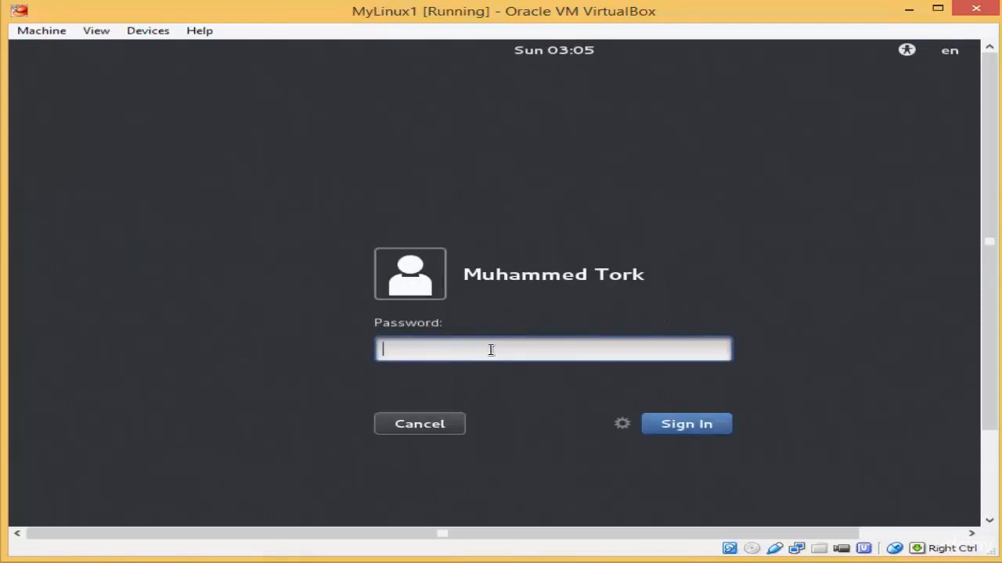
click(440, 426)
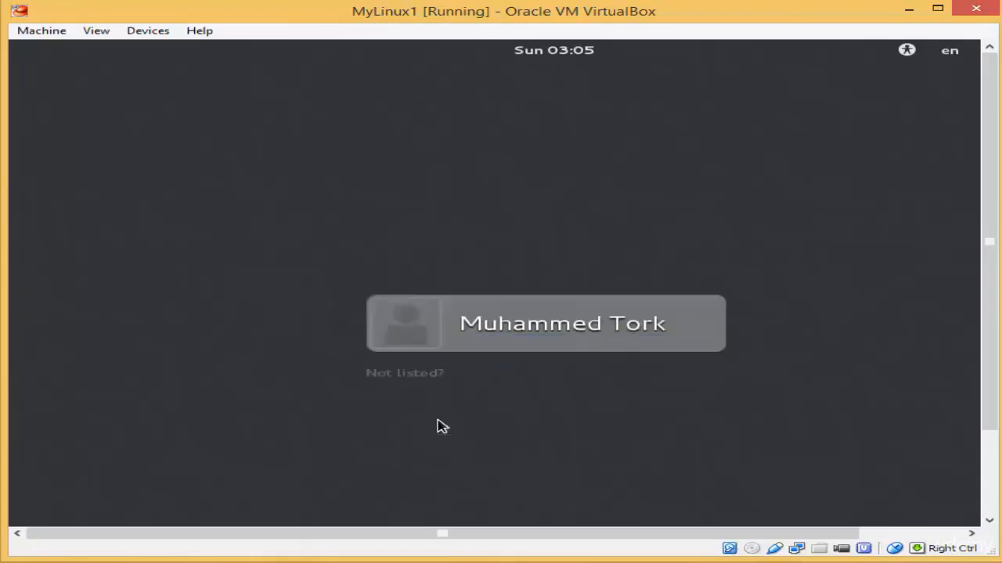
click(413, 379)
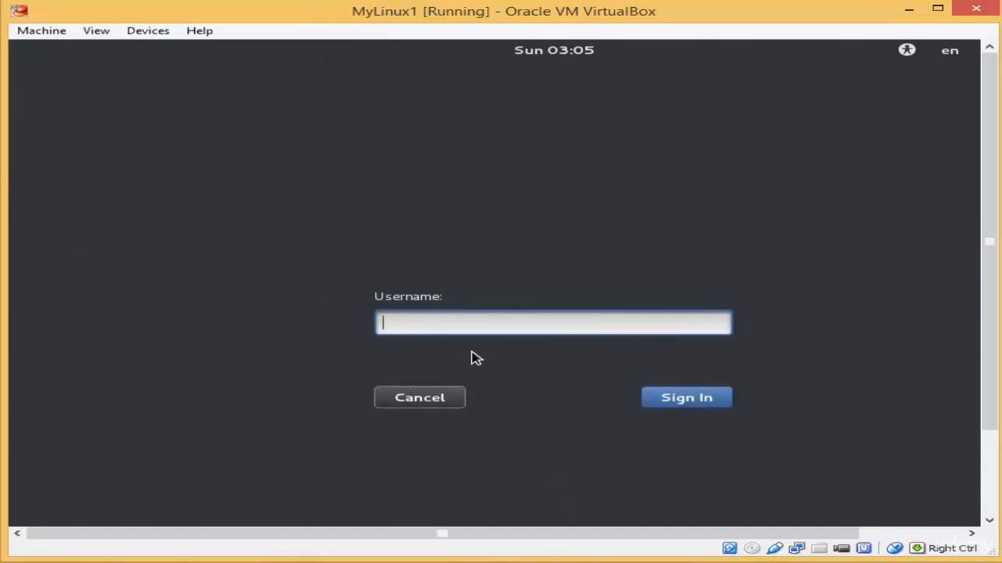
Step: Sign in with username root and the root account's password
text(root)
click(669, 399)
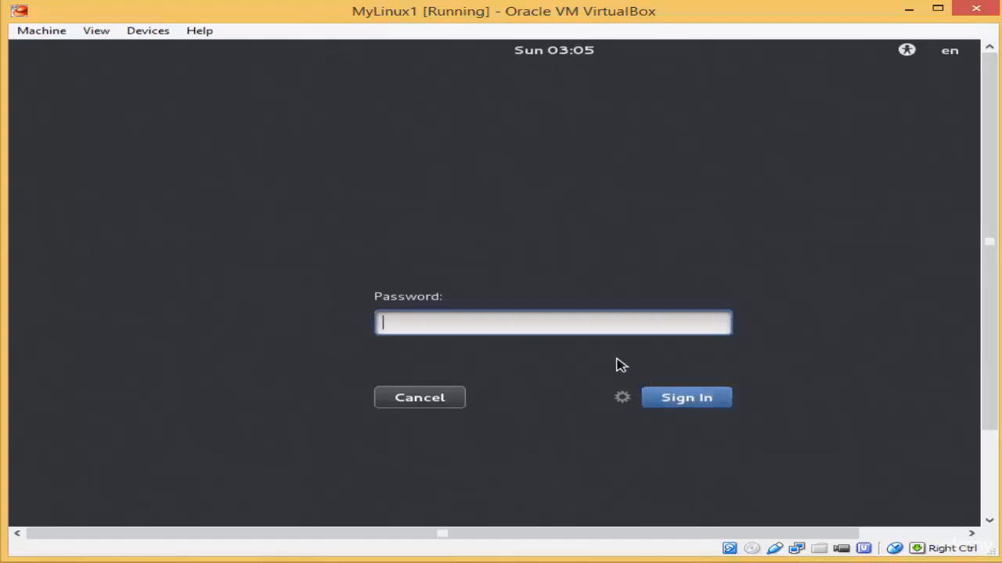
text(root)
text(********)
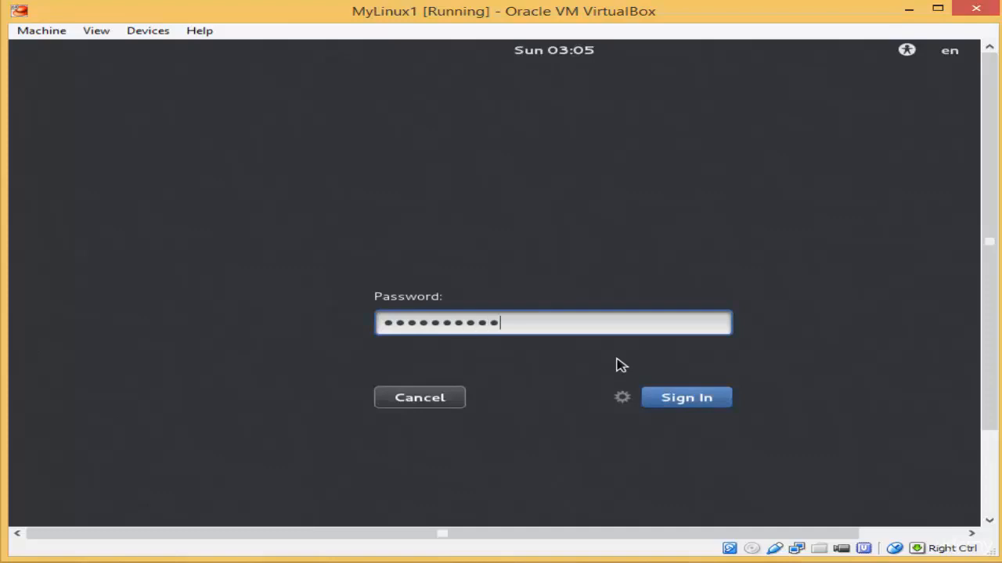
text(*)
click(676, 401)
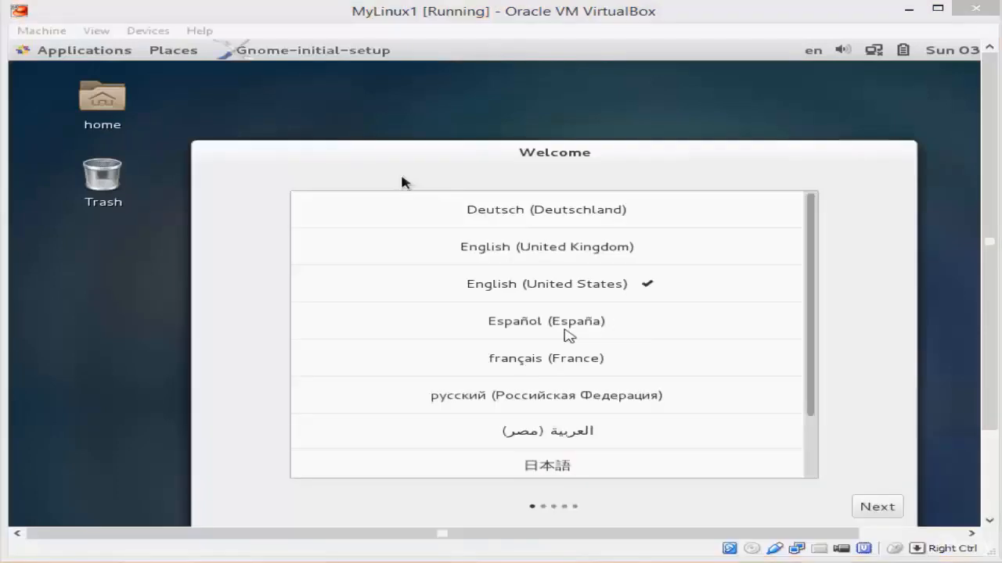
Step: Keep English (United States) and the default input sources, then start using CentOS Linux
click(565, 328)
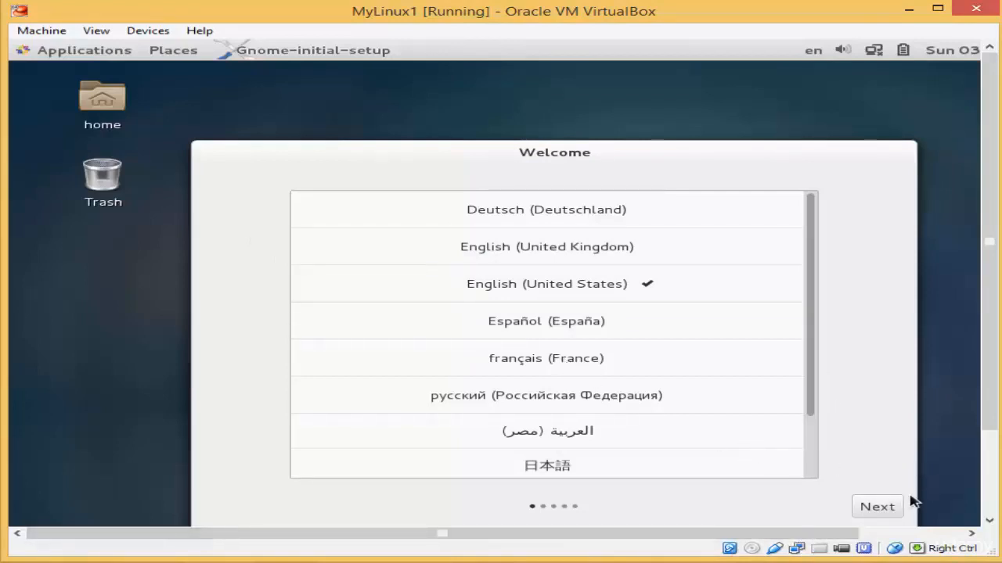
click(890, 511)
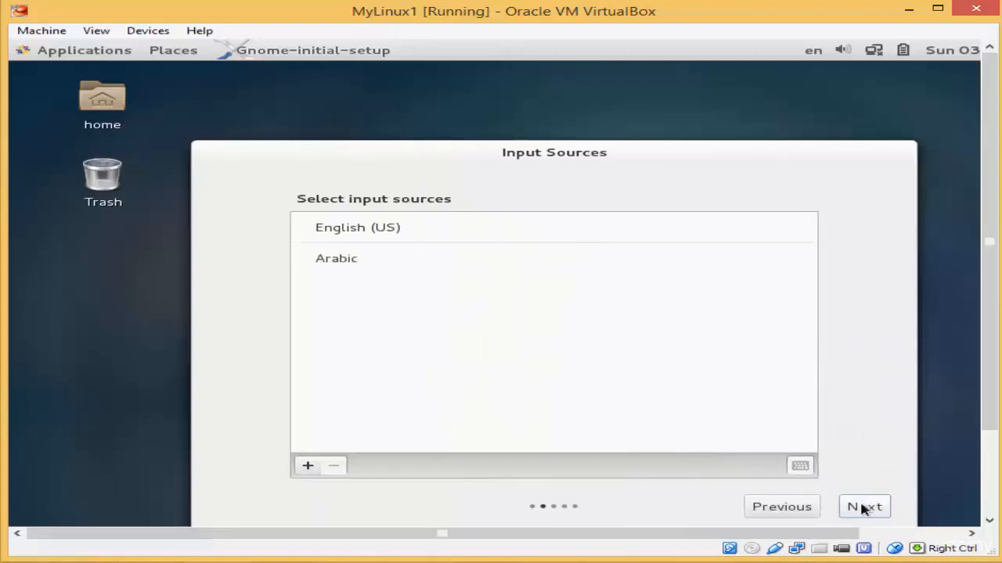
click(863, 507)
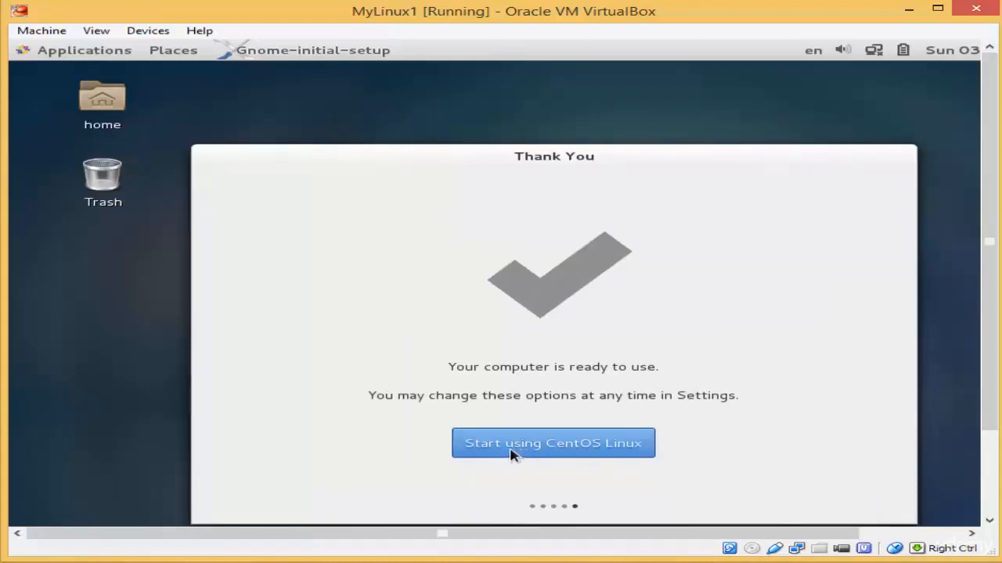
click(560, 456)
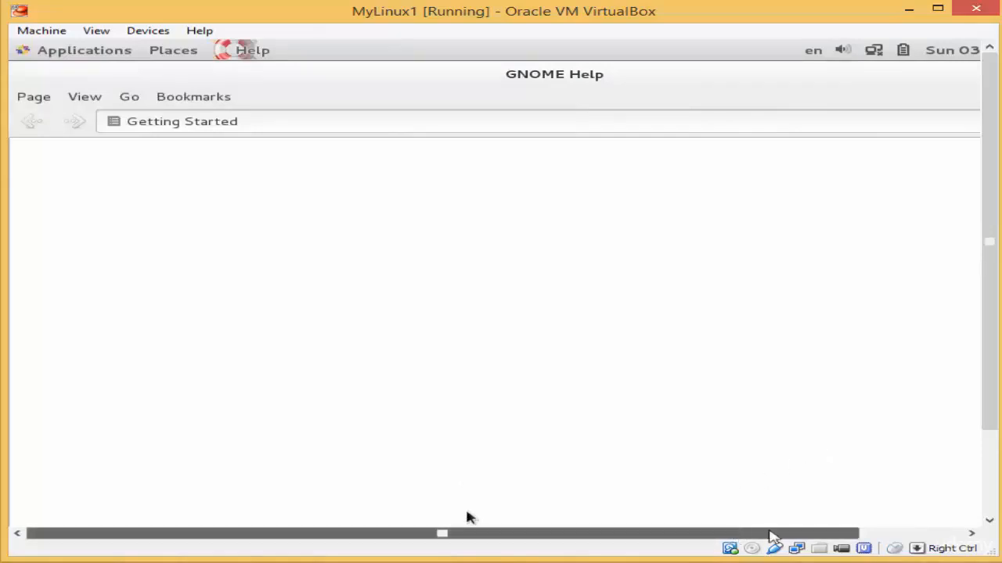
Step: Close the GNOME Help Getting Started window to reveal the CentOS desktop
drag(770, 536, 874, 537)
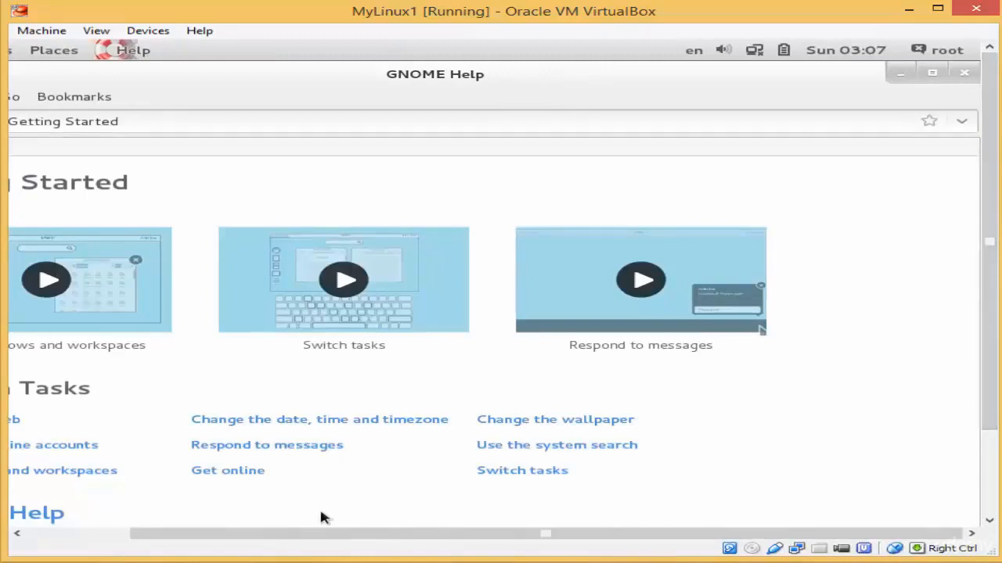
click(964, 75)
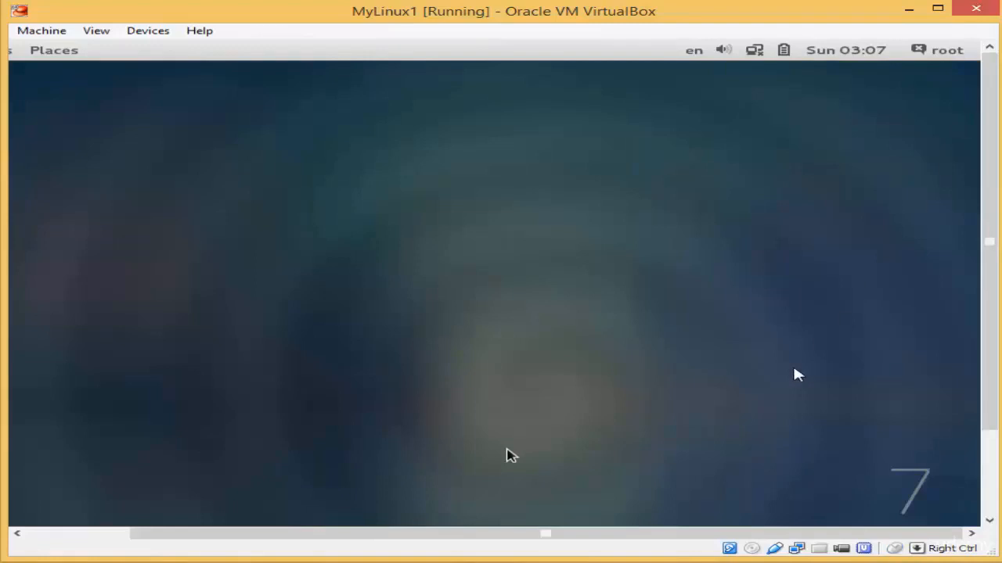
drag(673, 539, 513, 537)
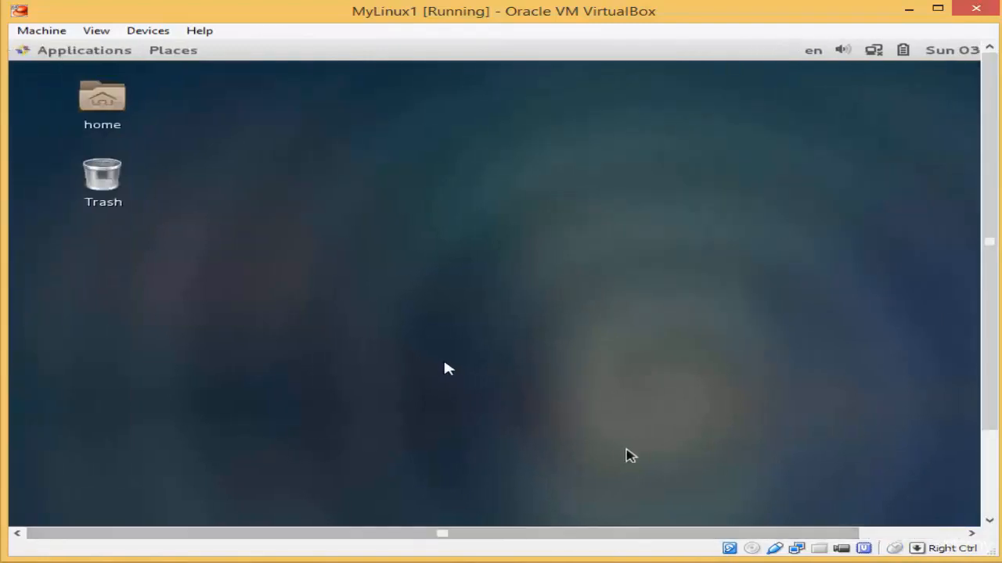